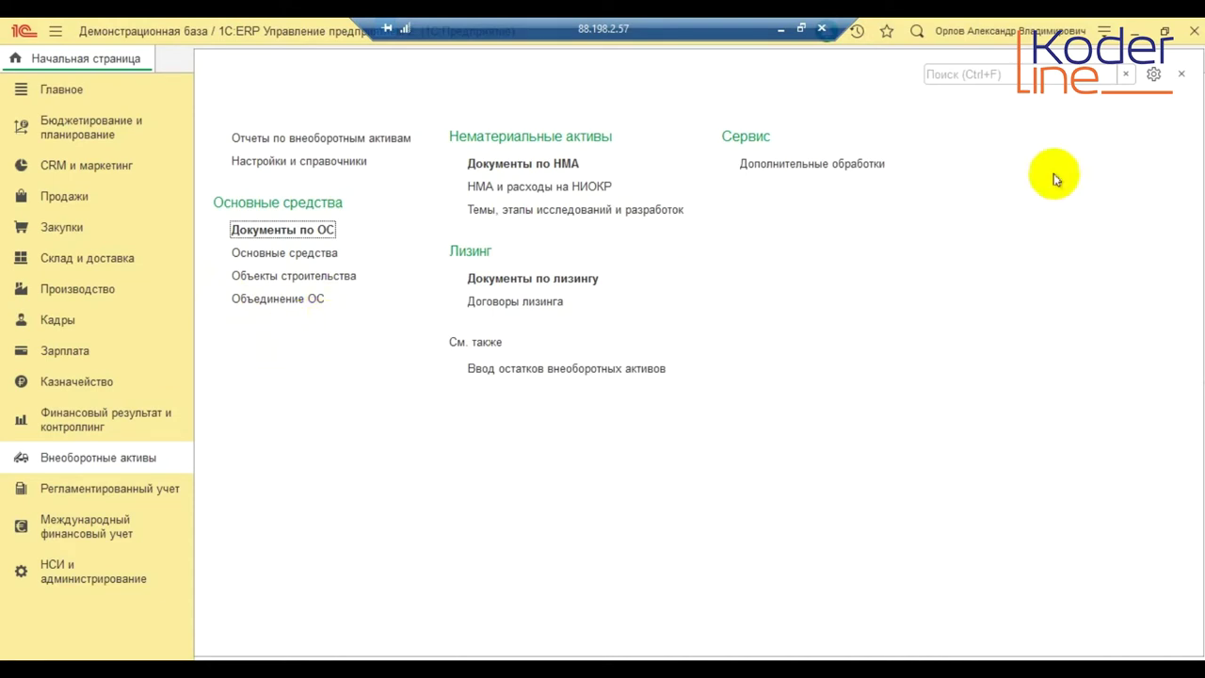
Open the Документы по ОС journal and view its selection of business operations and document types without changing it.
left_click(1152, 79)
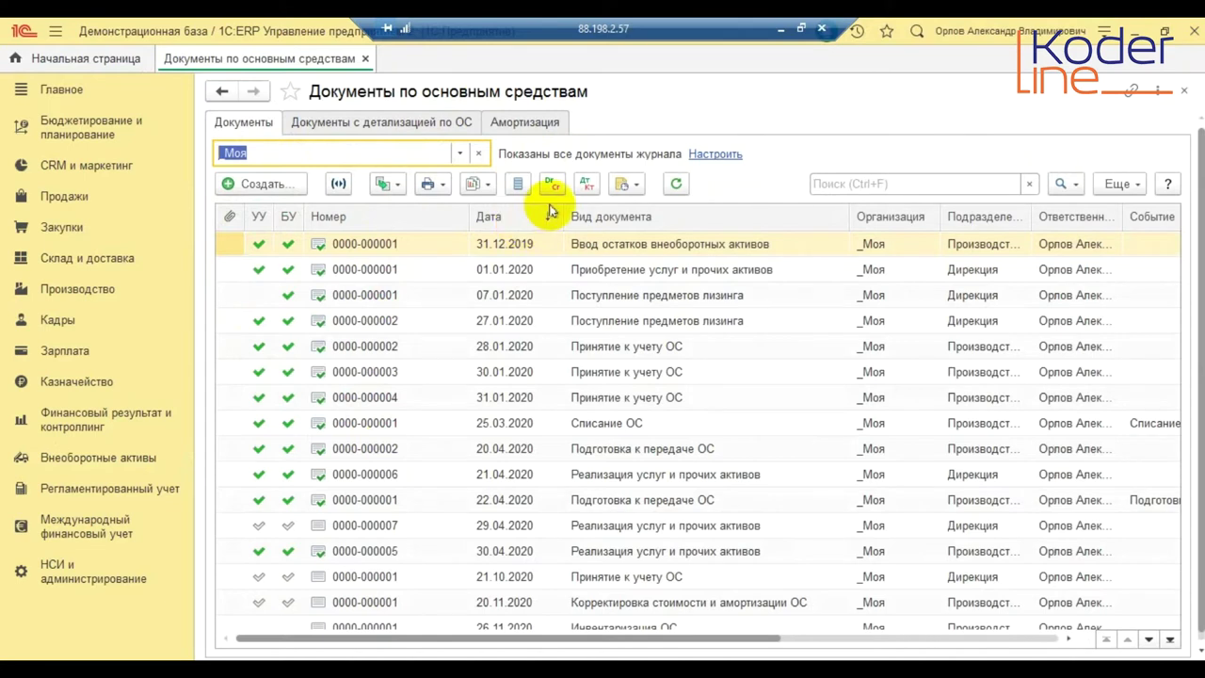
left_click(713, 155)
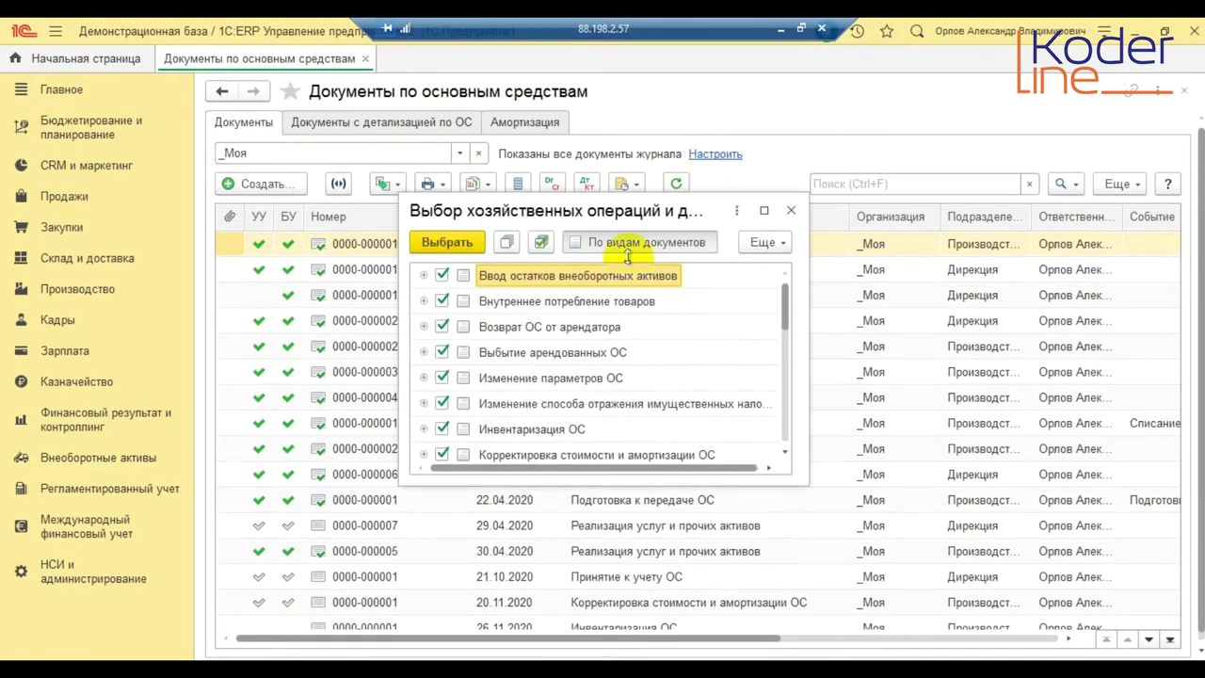
left_click(791, 213)
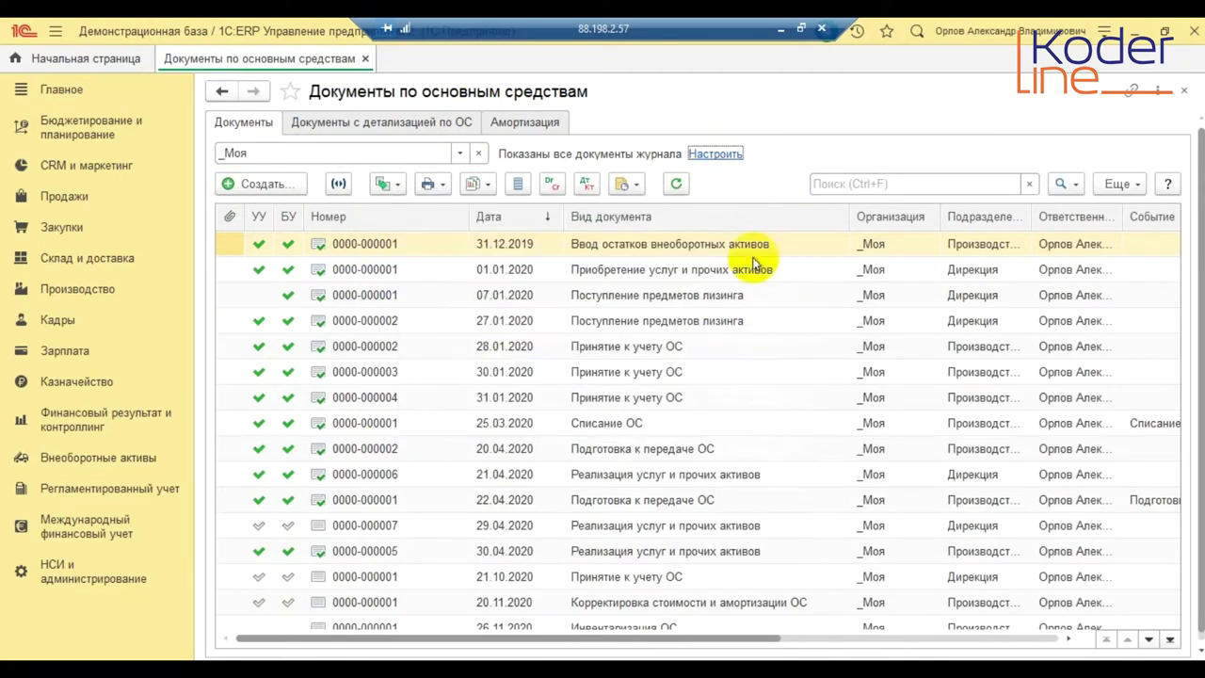
Examine the Списание ОС and Частичное списание ОС operations offered when creating a new fixed asset document.
left_click(625, 425)
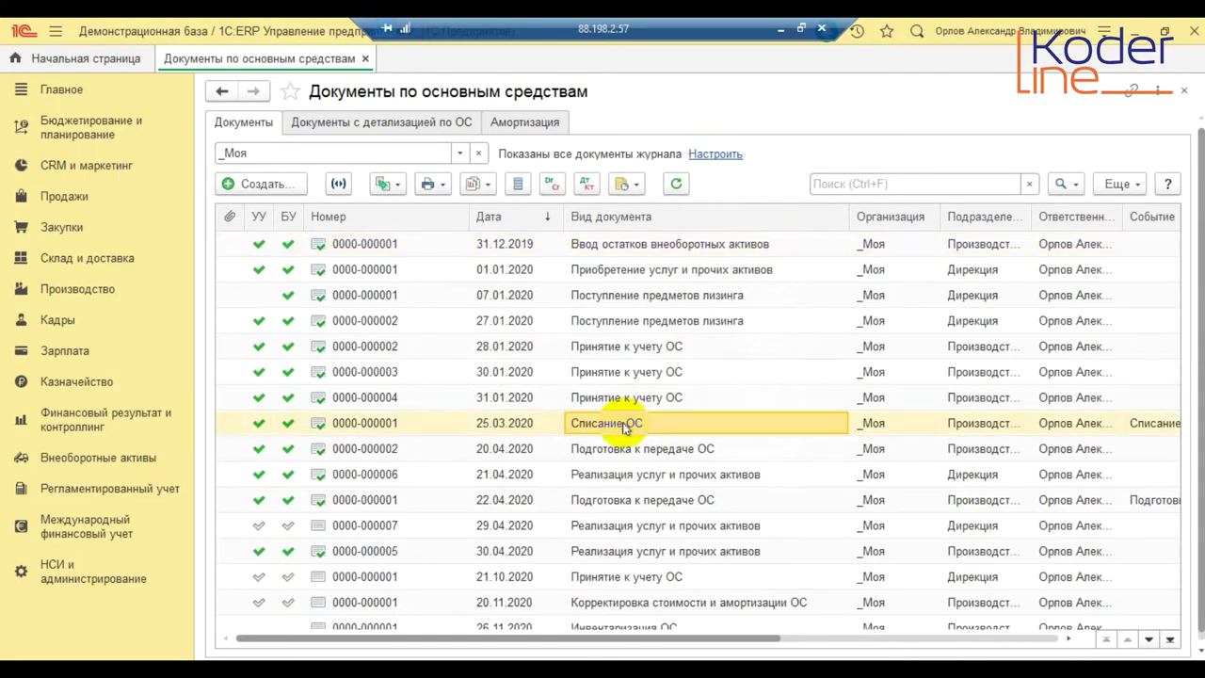
left_click(261, 184)
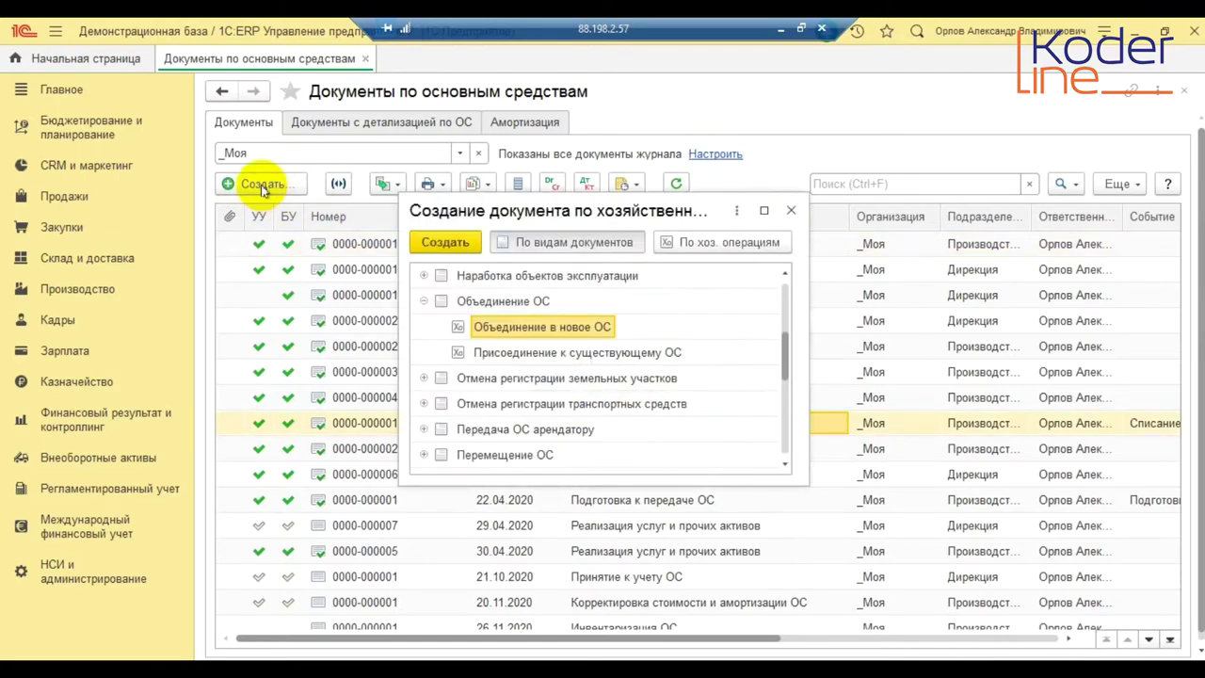
scroll(508, 356, "down", 5)
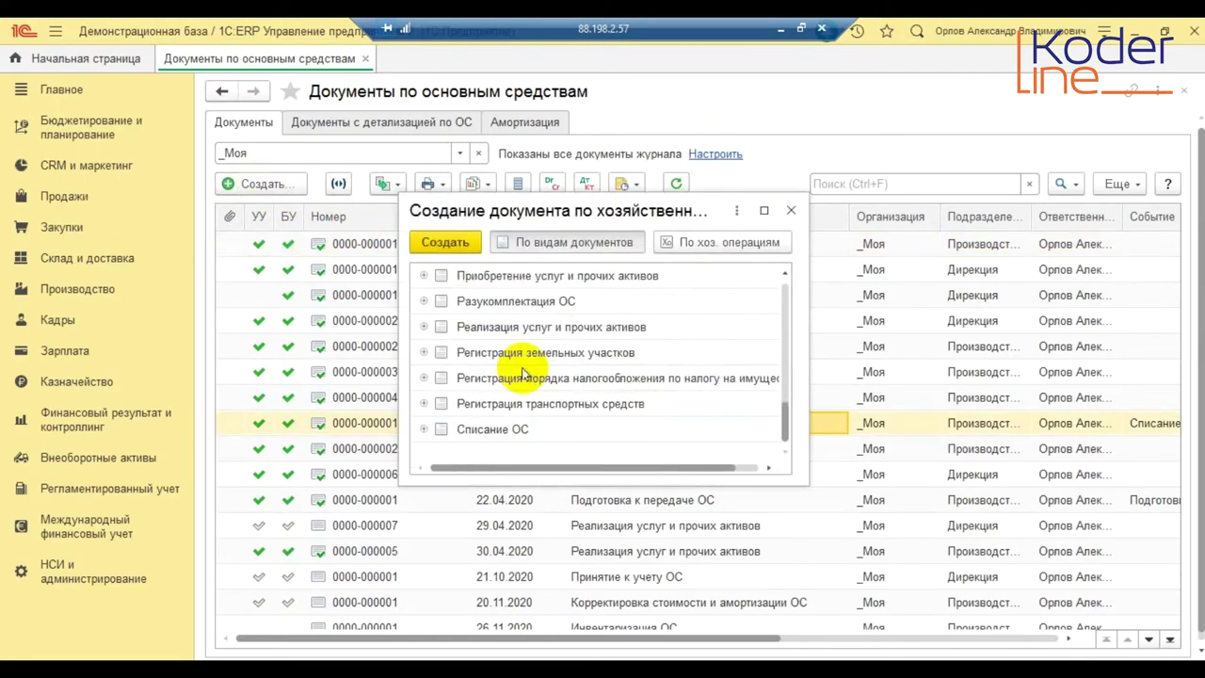
double_click(440, 431)
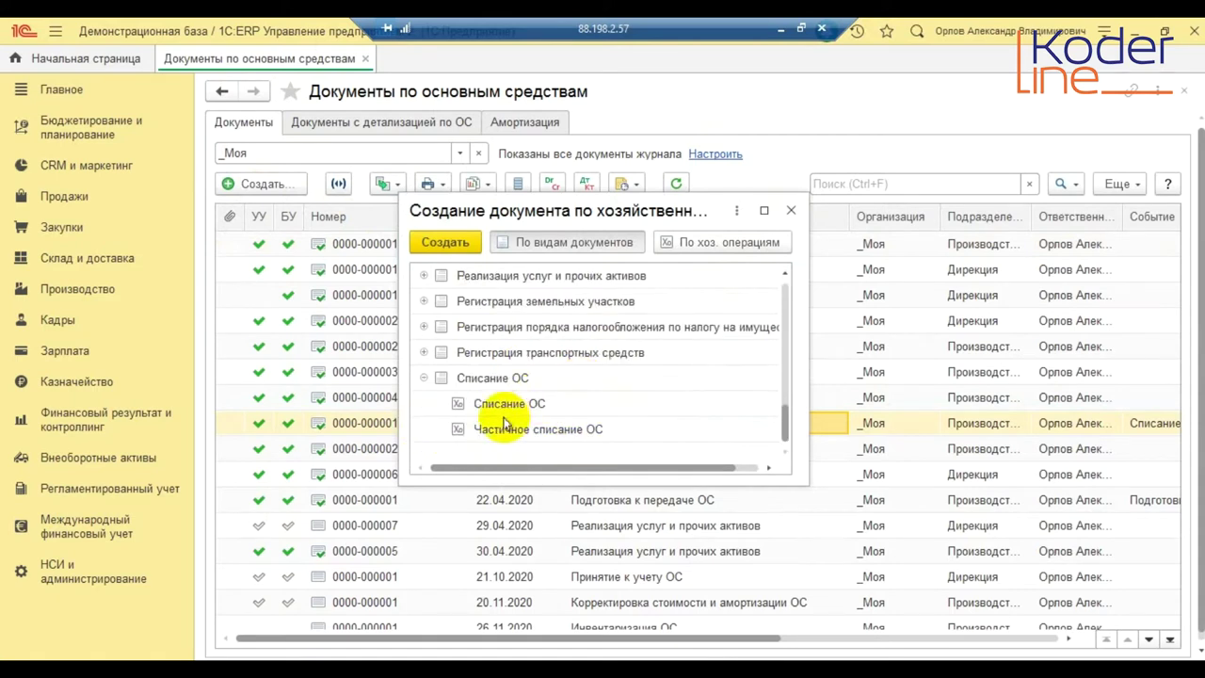
left_click(506, 404)
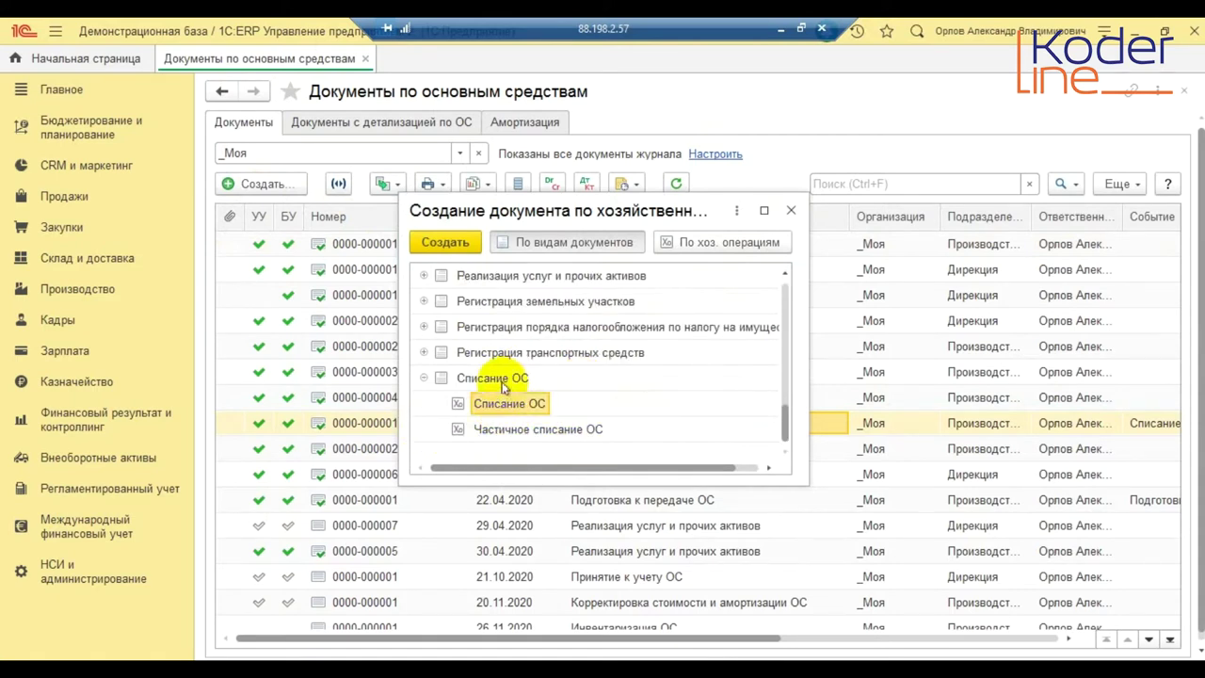
left_click(565, 430)
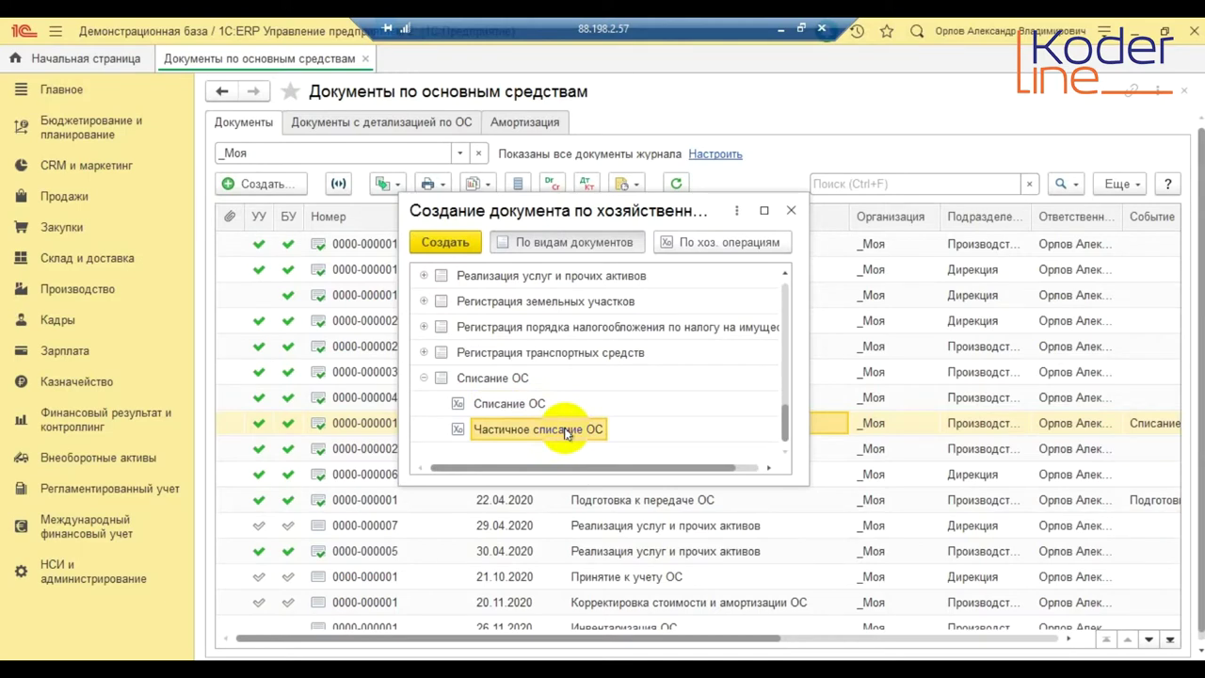
left_click(790, 210)
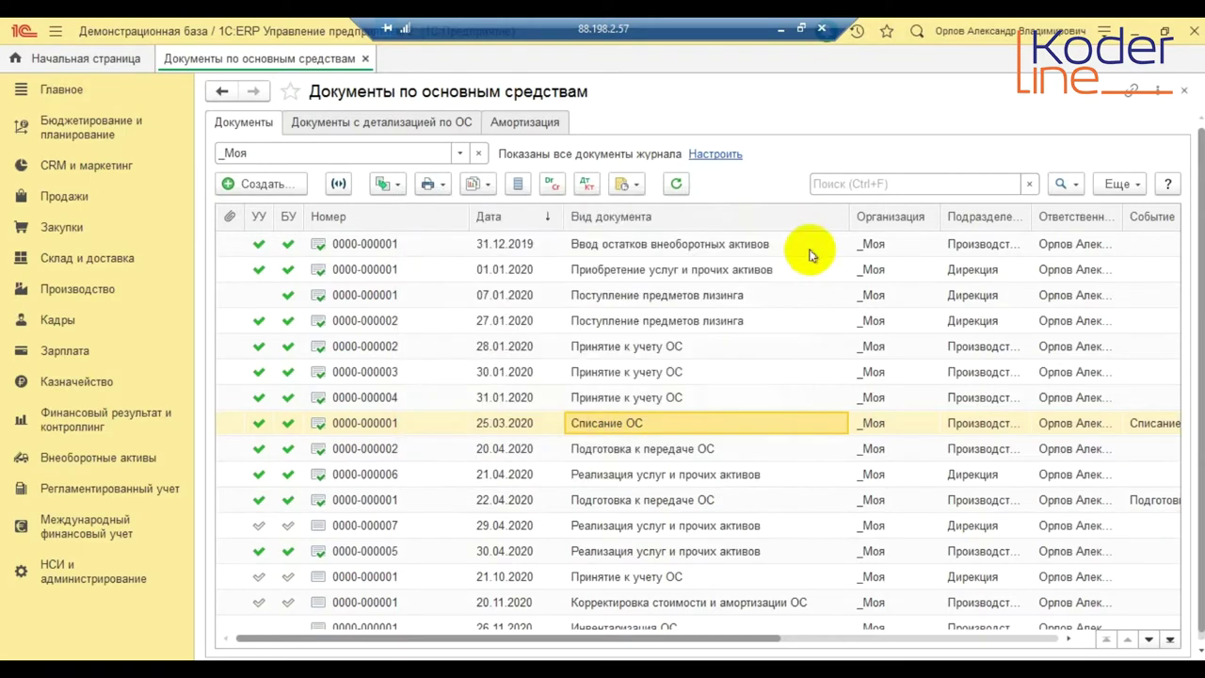
Open the Списание ОС document dated 25.03.2020 and inspect the card of its expense item.
double_click(676, 430)
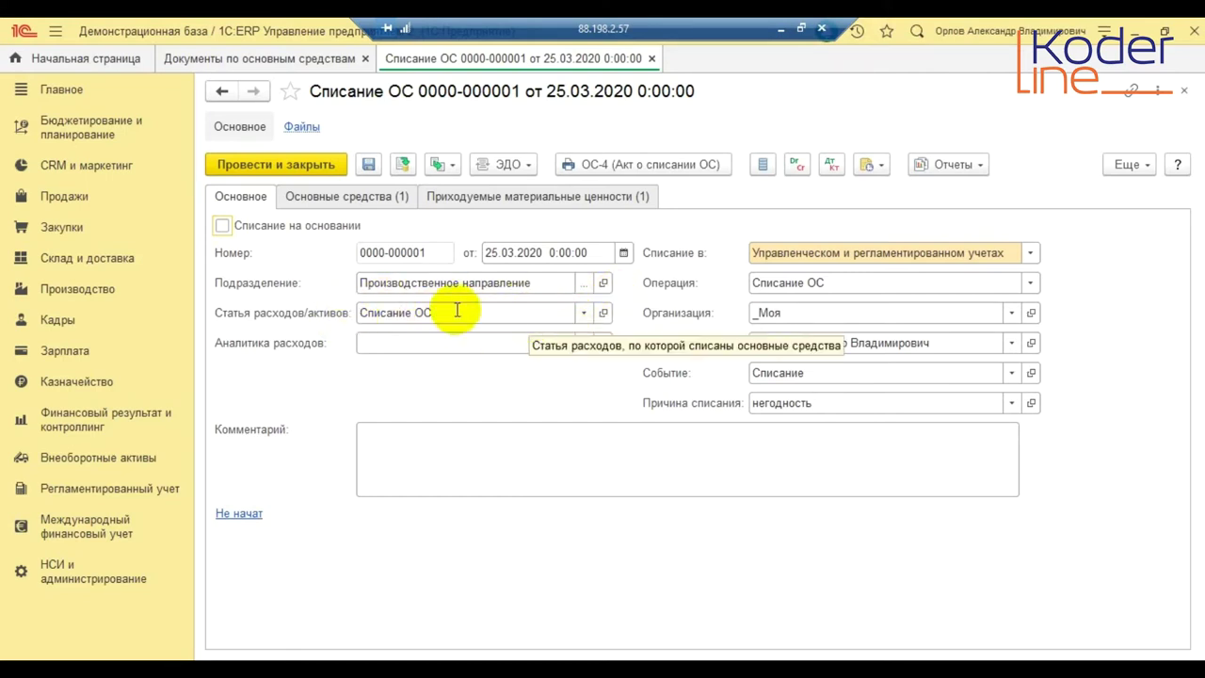
left_click(603, 315)
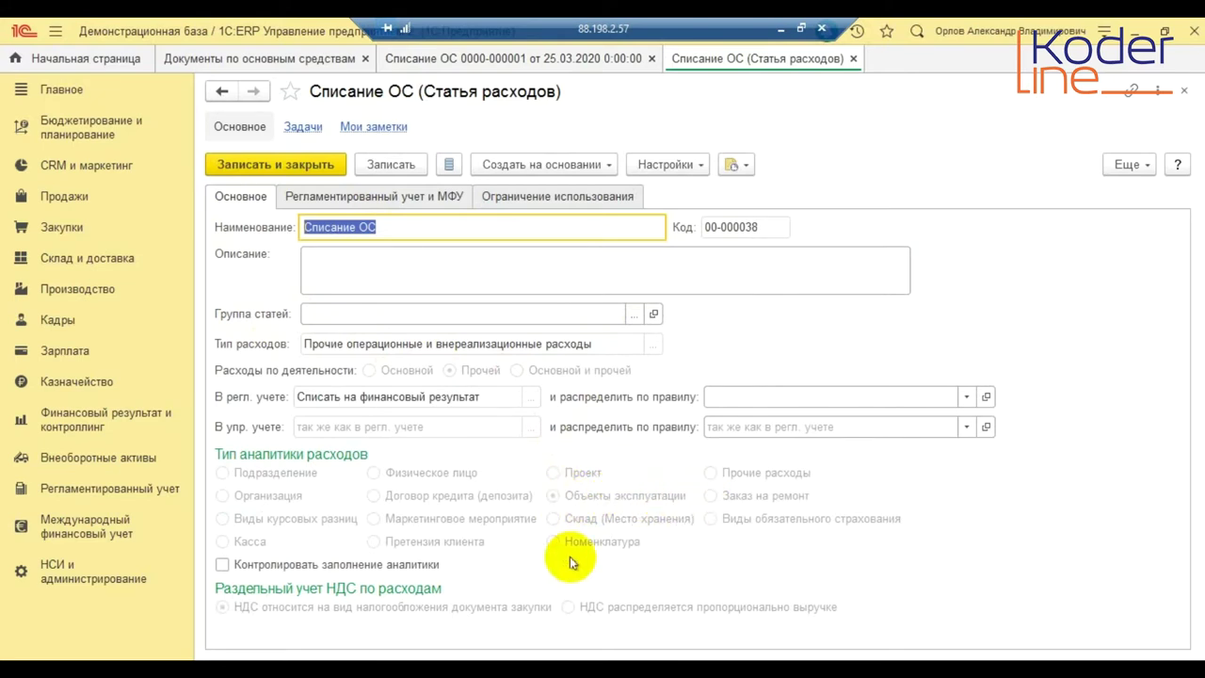
left_click(1184, 91)
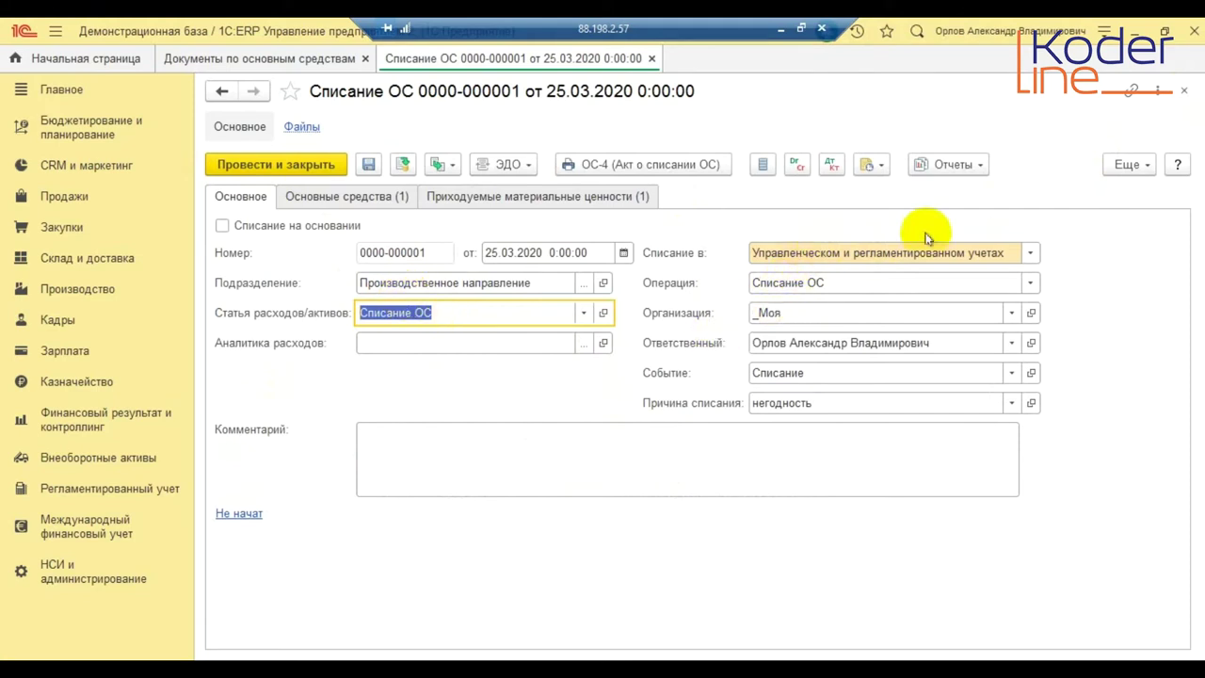
Review the accounting options for Списание в and the directory of write-off reasons in the document's main details.
left_click(1030, 253)
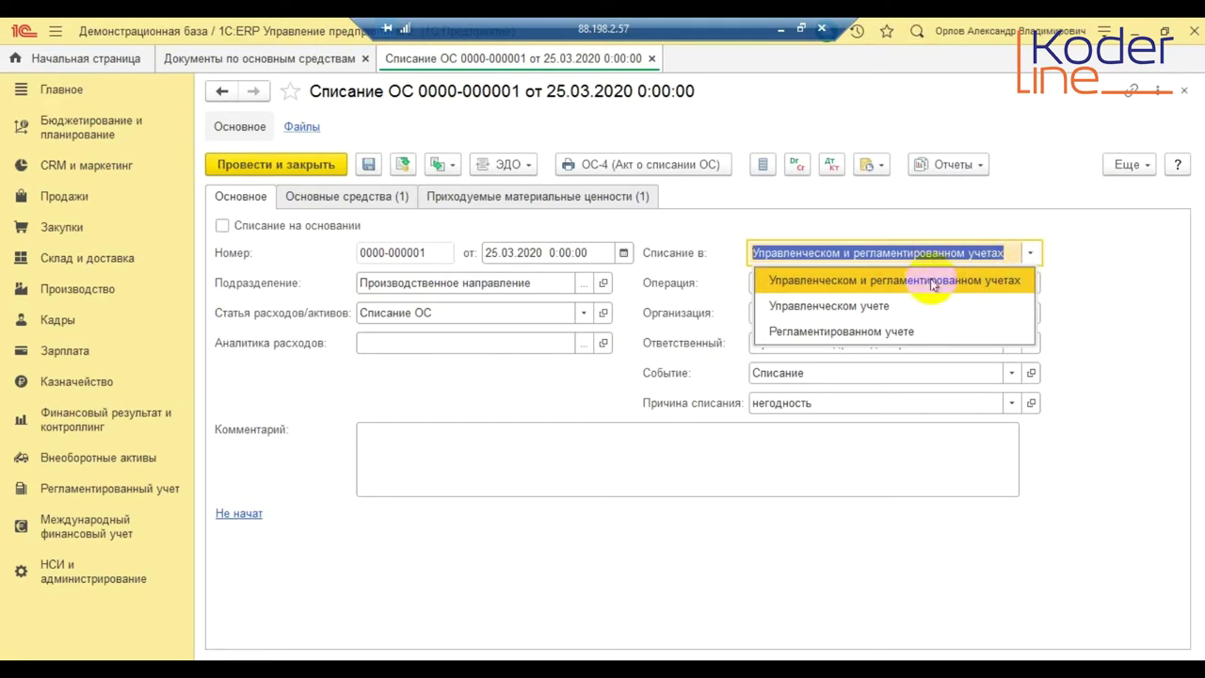
key("Escape")
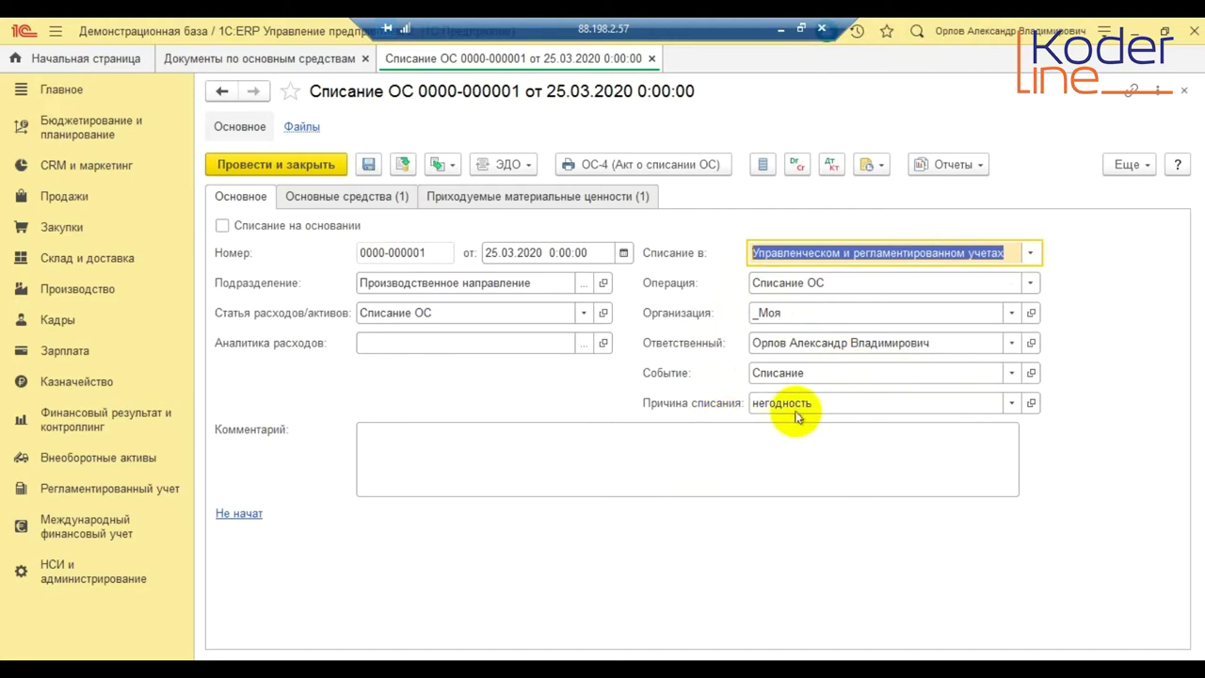
left_click(1010, 404)
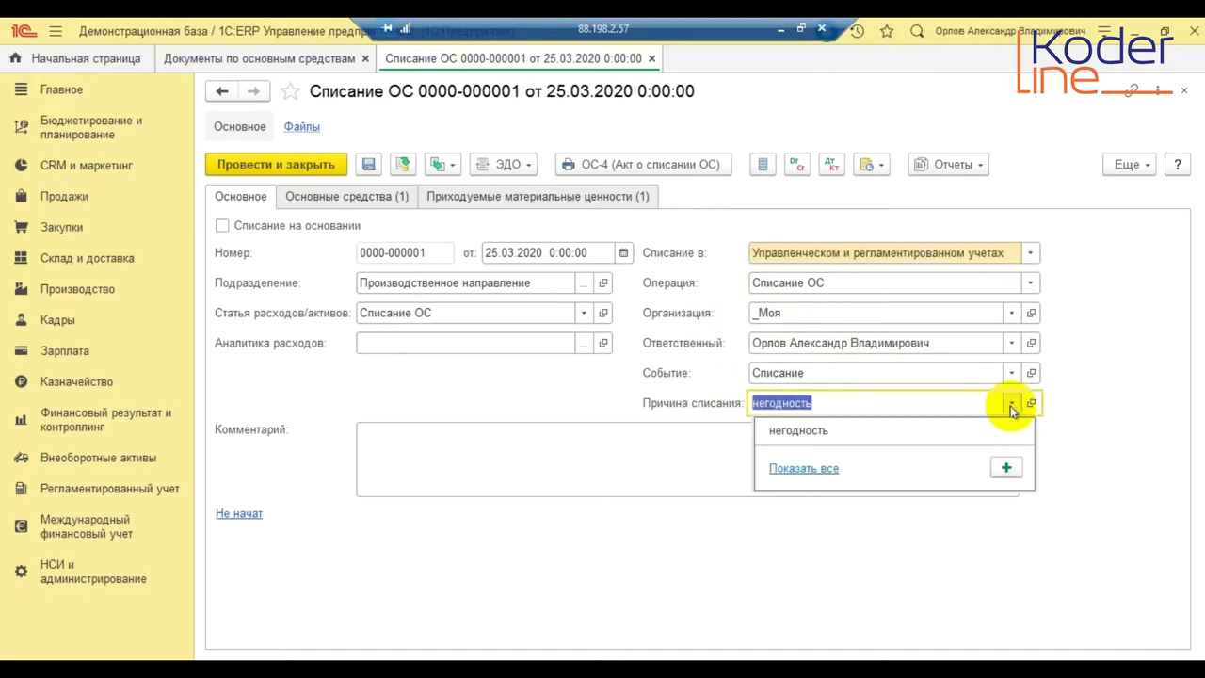
left_click(824, 470)
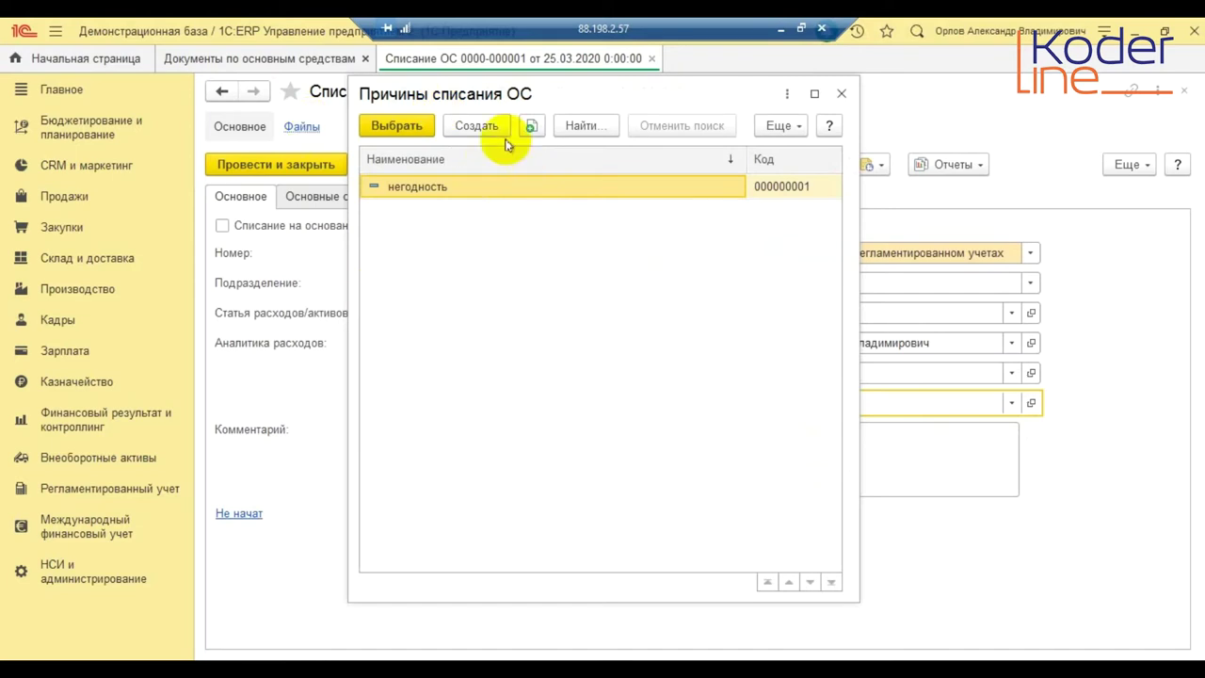
left_click(840, 92)
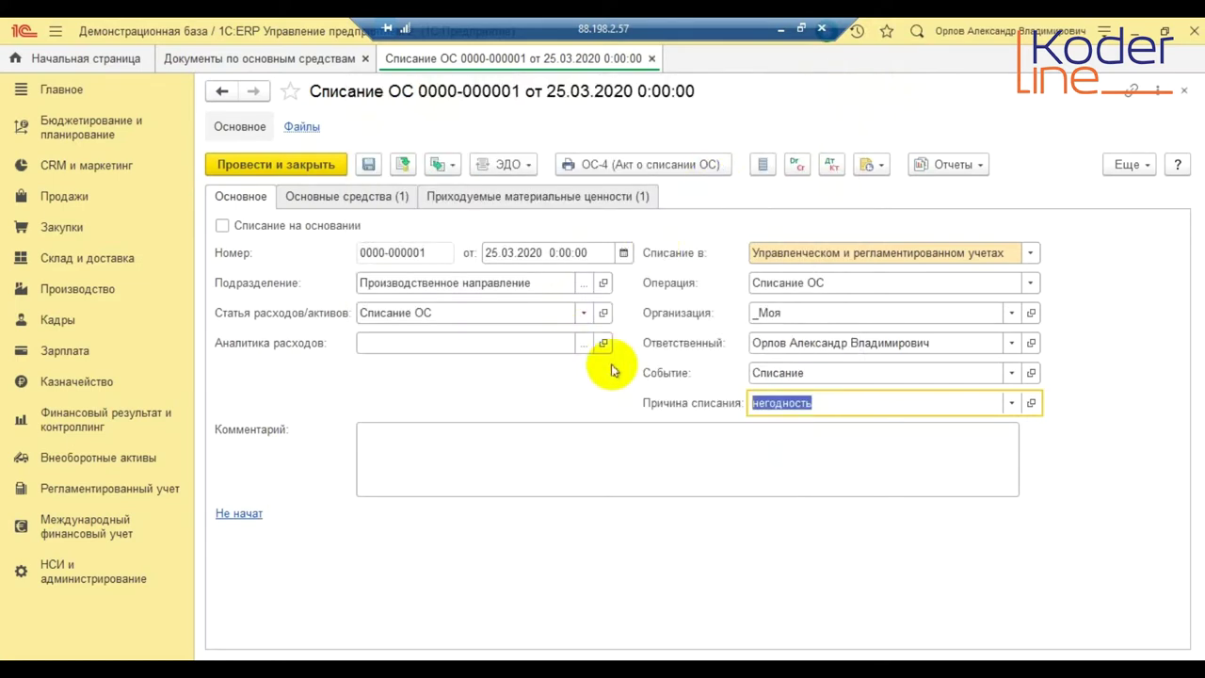
Try to add a second fixed asset to the write-off document, browsing the fixed asset selection list.
left_click(382, 201)
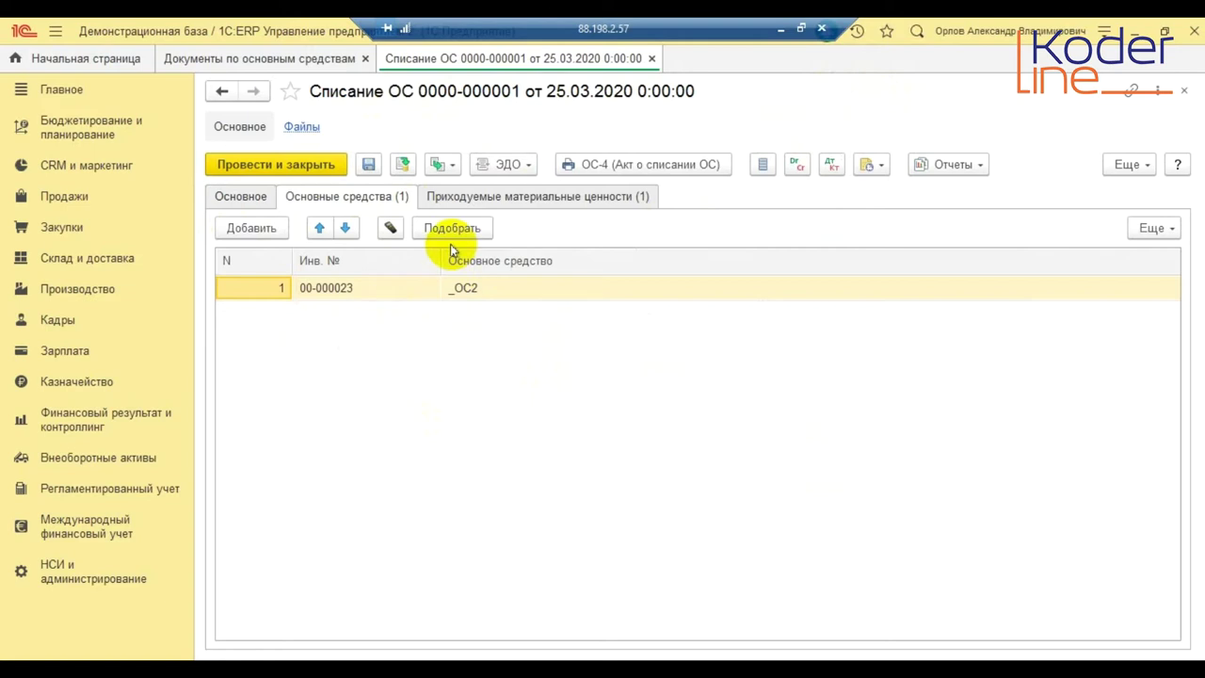
left_click(251, 228)
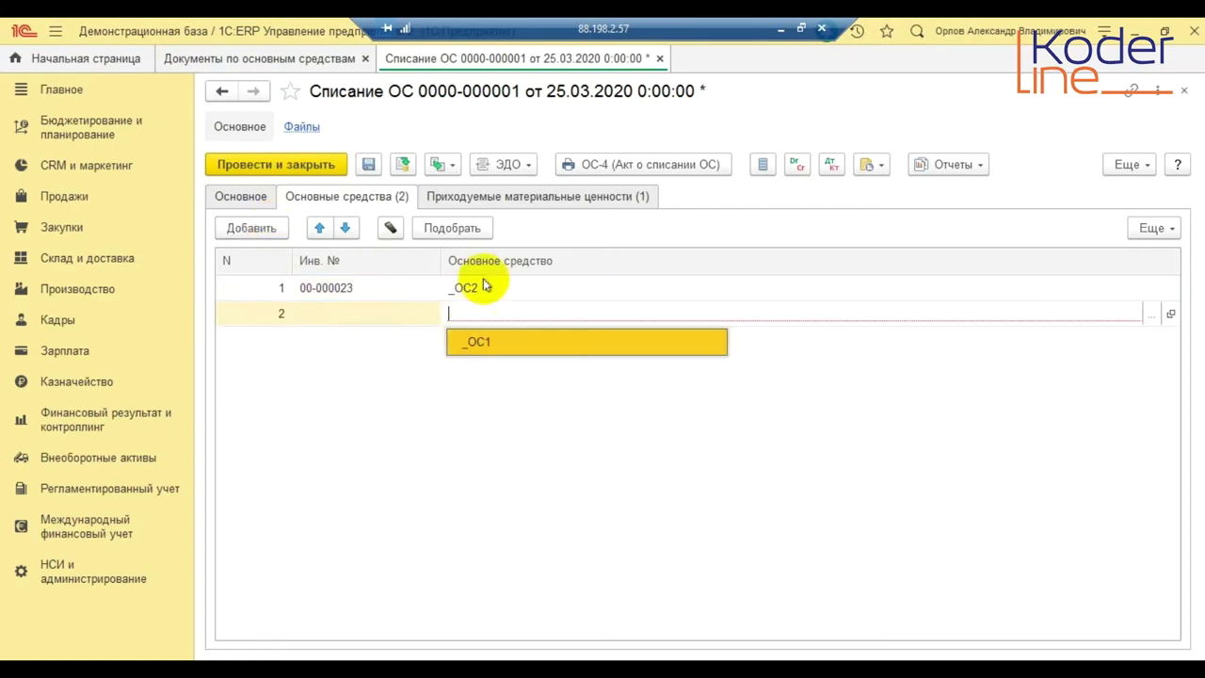
left_click(452, 229)
left_click(270, 285)
left_click(274, 337)
left_click(250, 389)
left_click(243, 425)
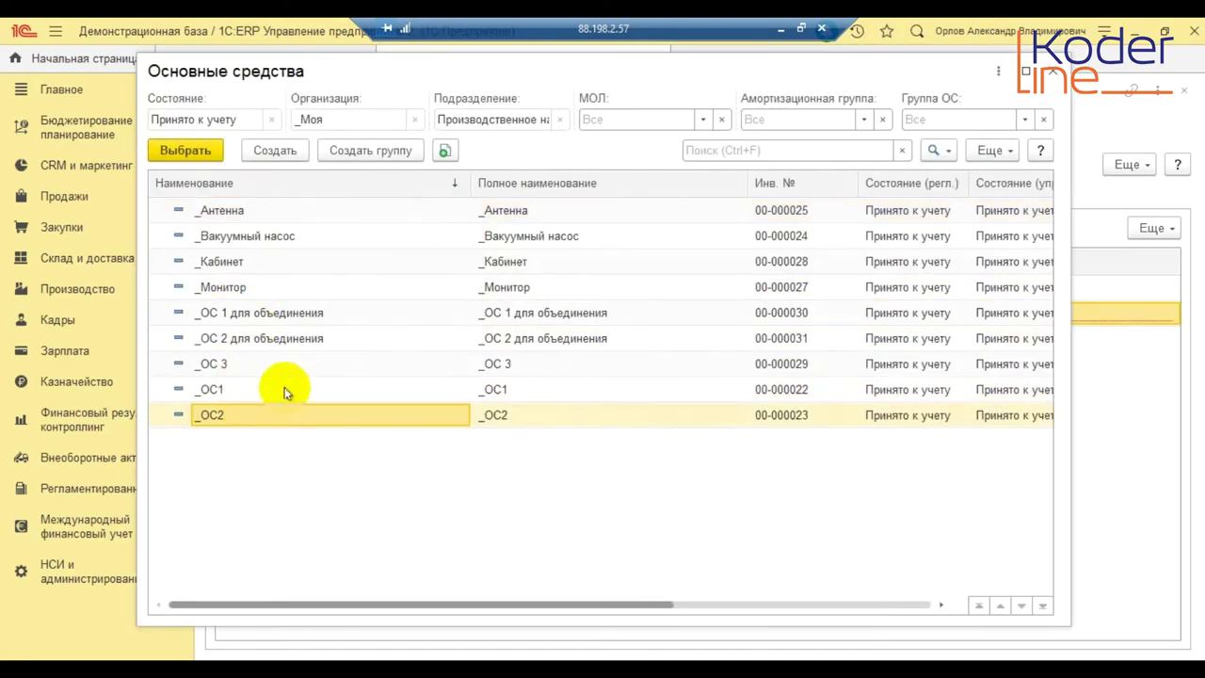
left_click(1051, 83)
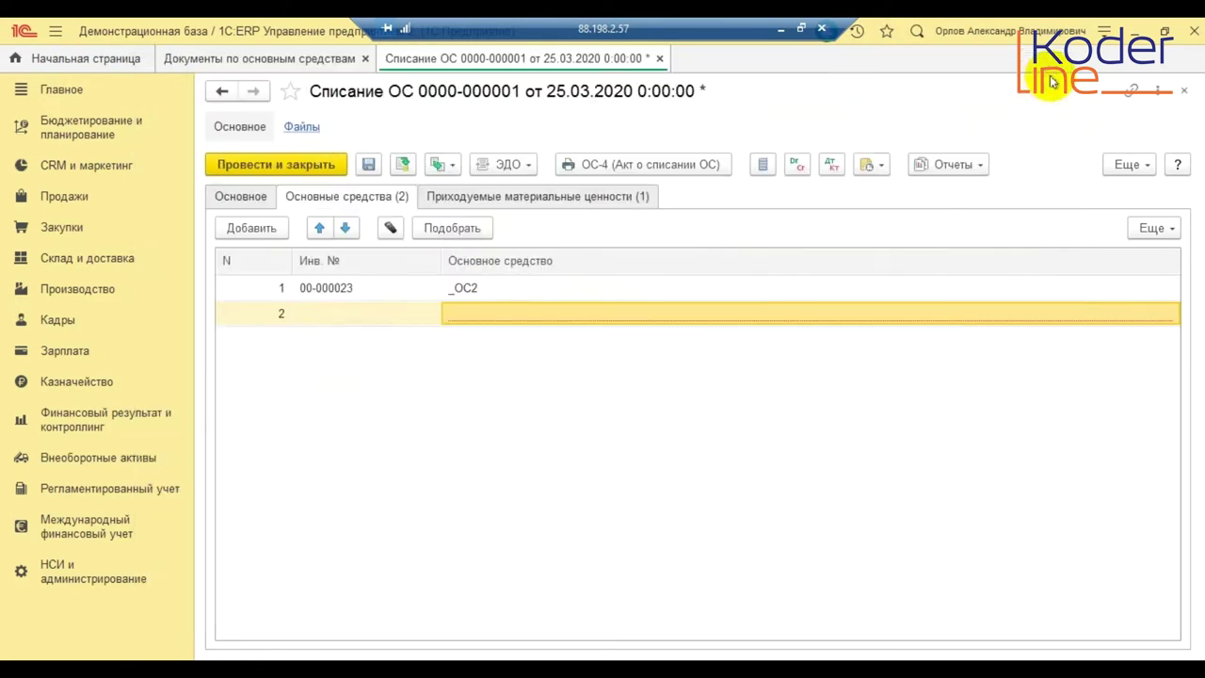
key("Escape")
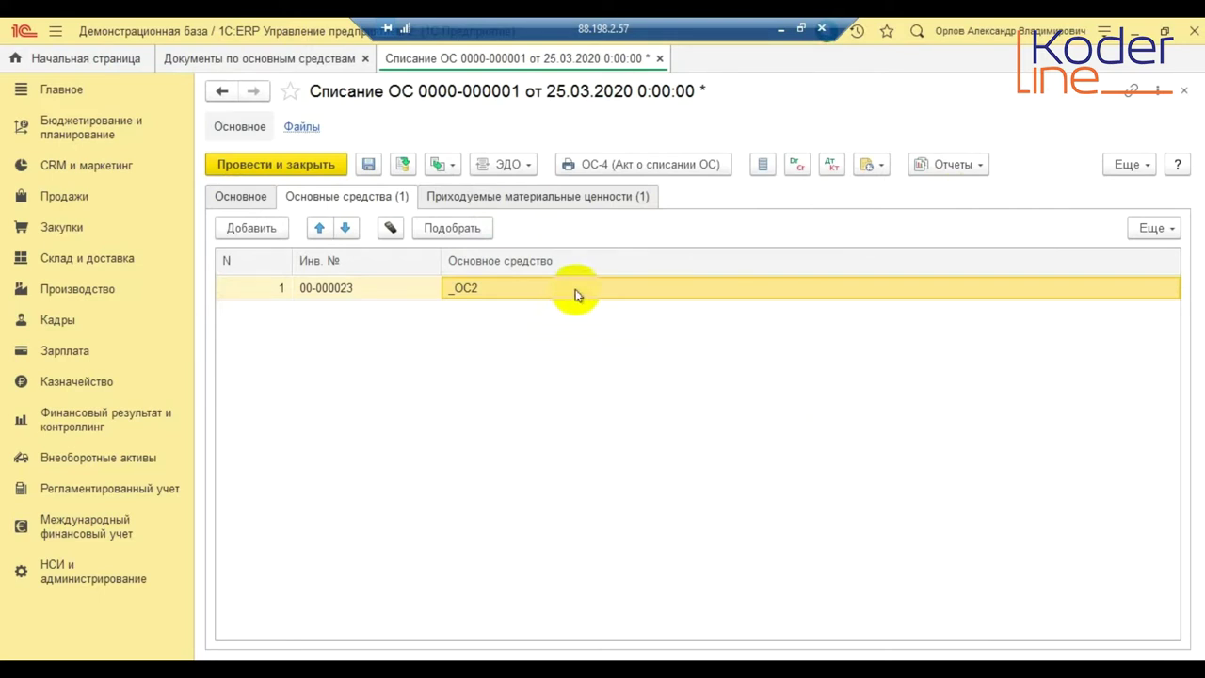
View the document's received material assets, post the write-off, and reflect it in regulated accounting.
left_click(556, 197)
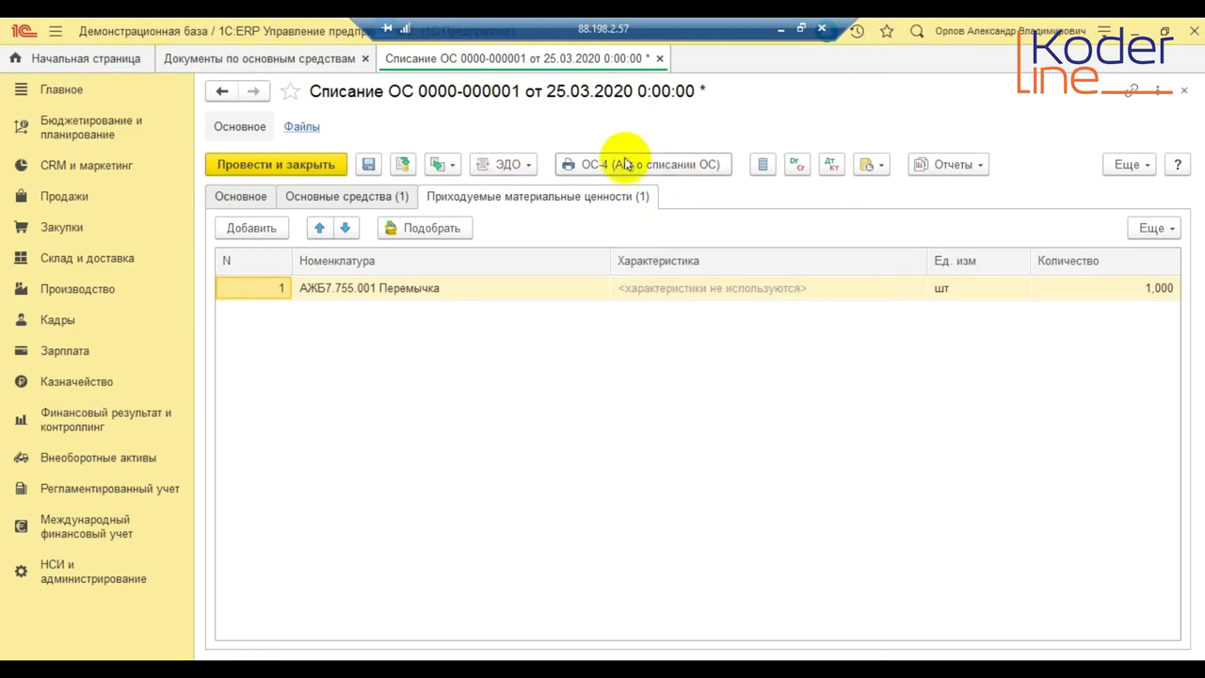
left_click(399, 162)
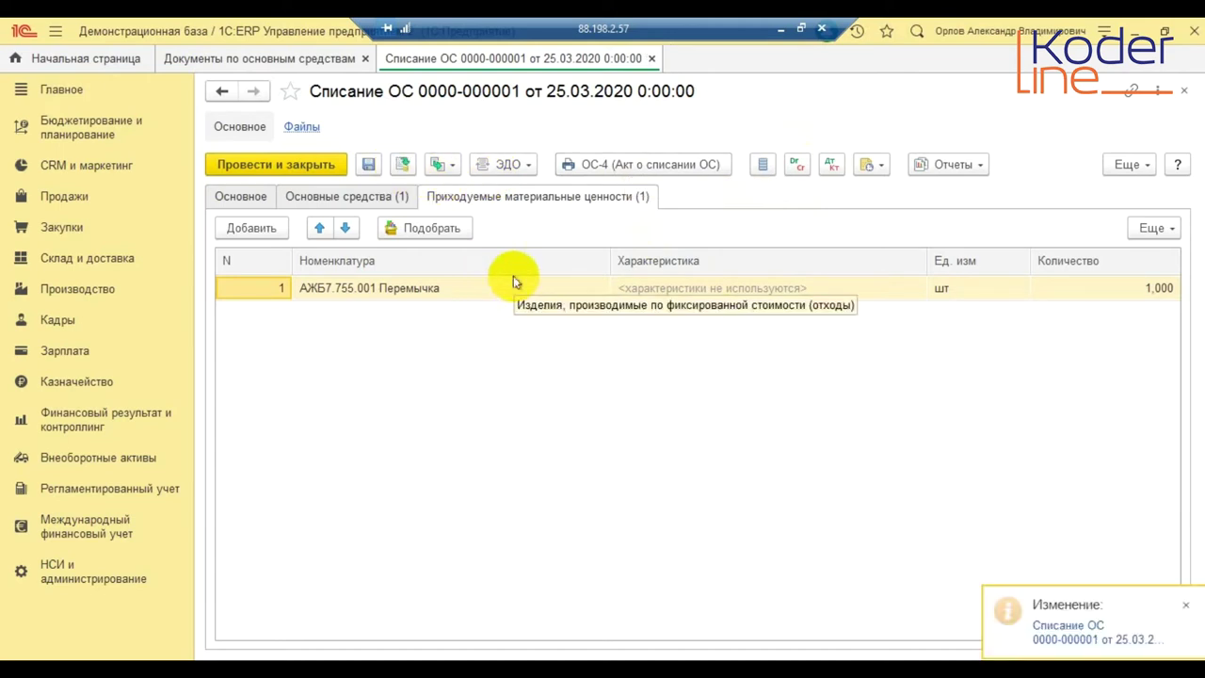
left_click(832, 166)
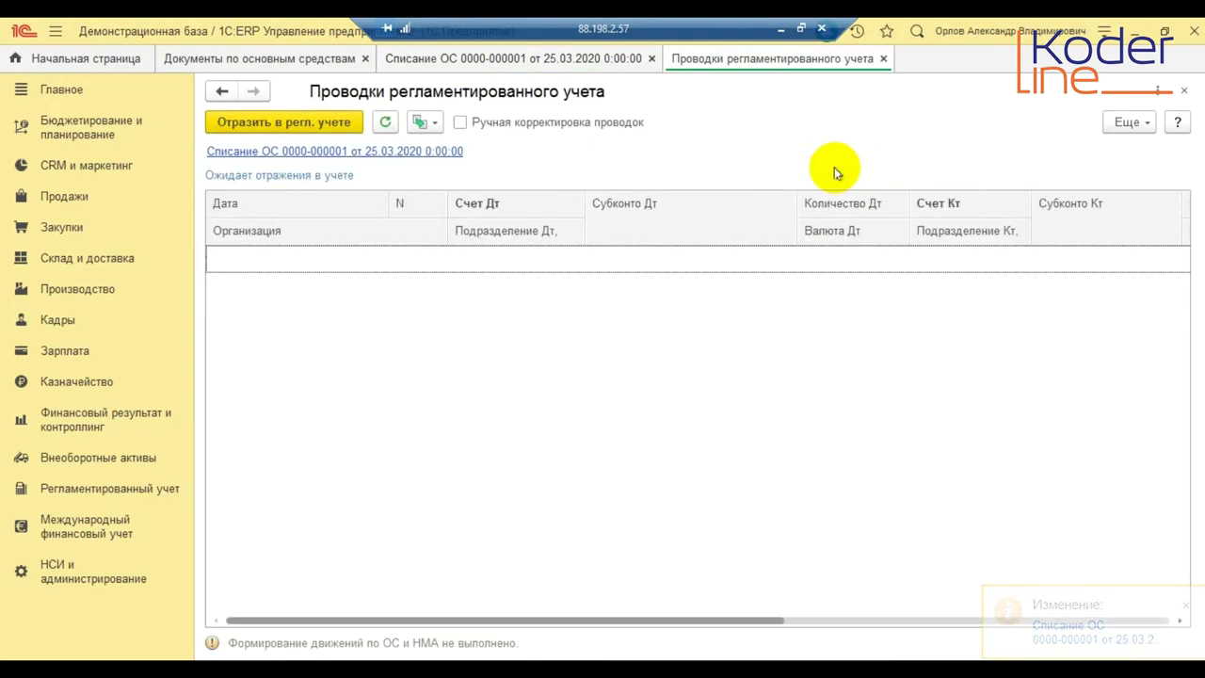
left_click(316, 118)
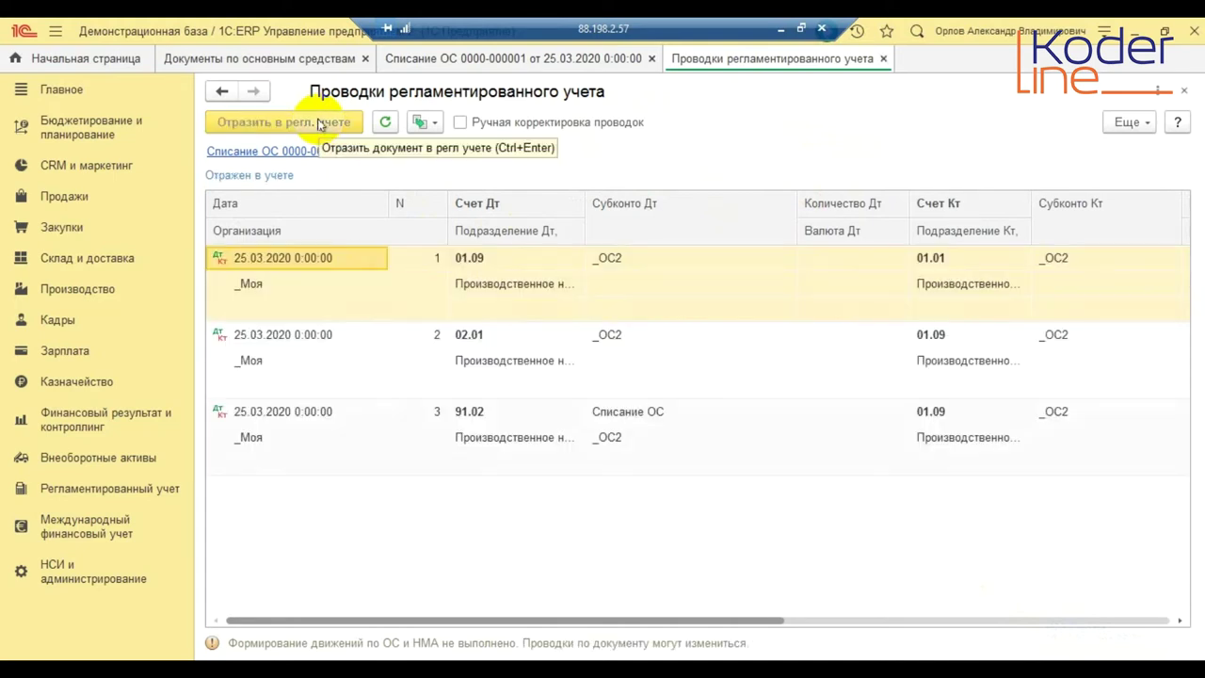
Examine the accounts, amounts and descriptions of the write-off's regulated accounting entries, and close the entries form.
left_click_drag(667, 621, 882, 610)
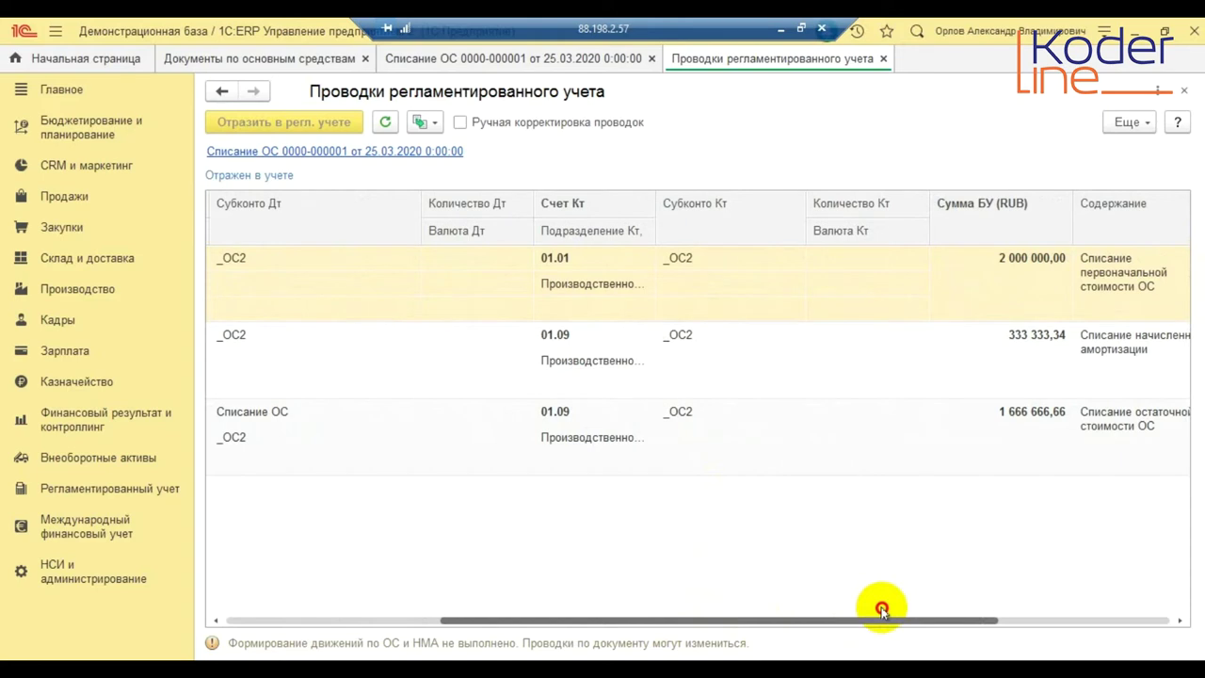
left_click_drag(882, 611, 480, 643)
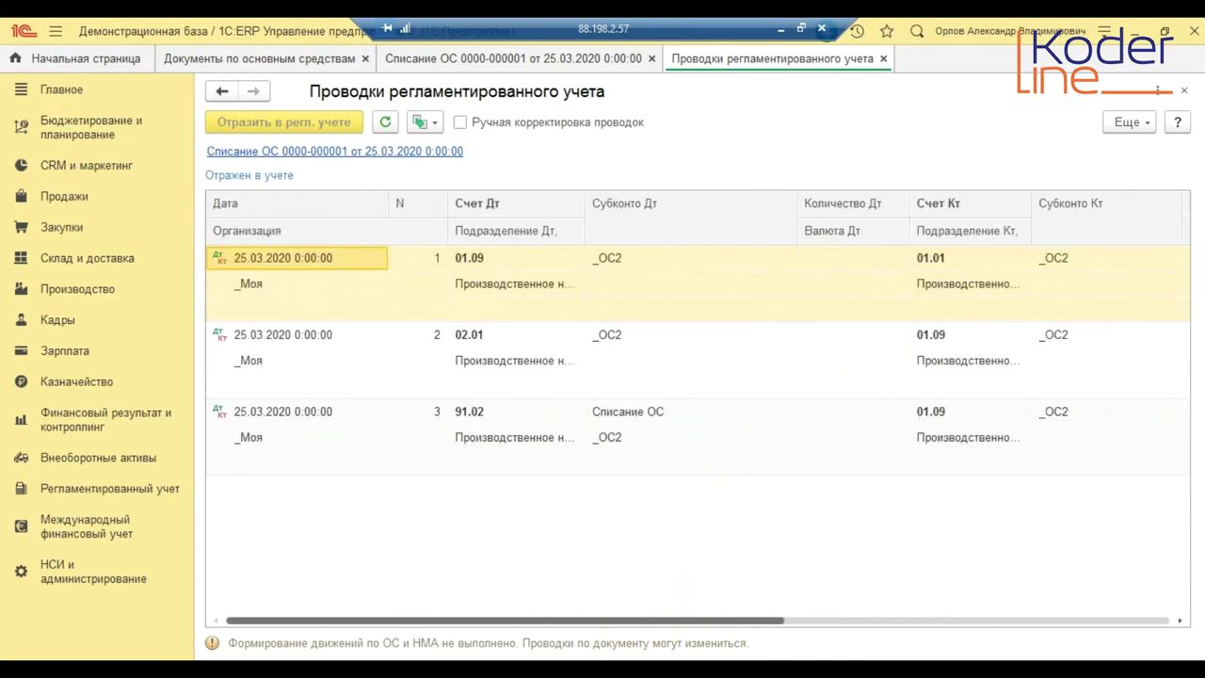
left_click_drag(480, 643, 1193, 565)
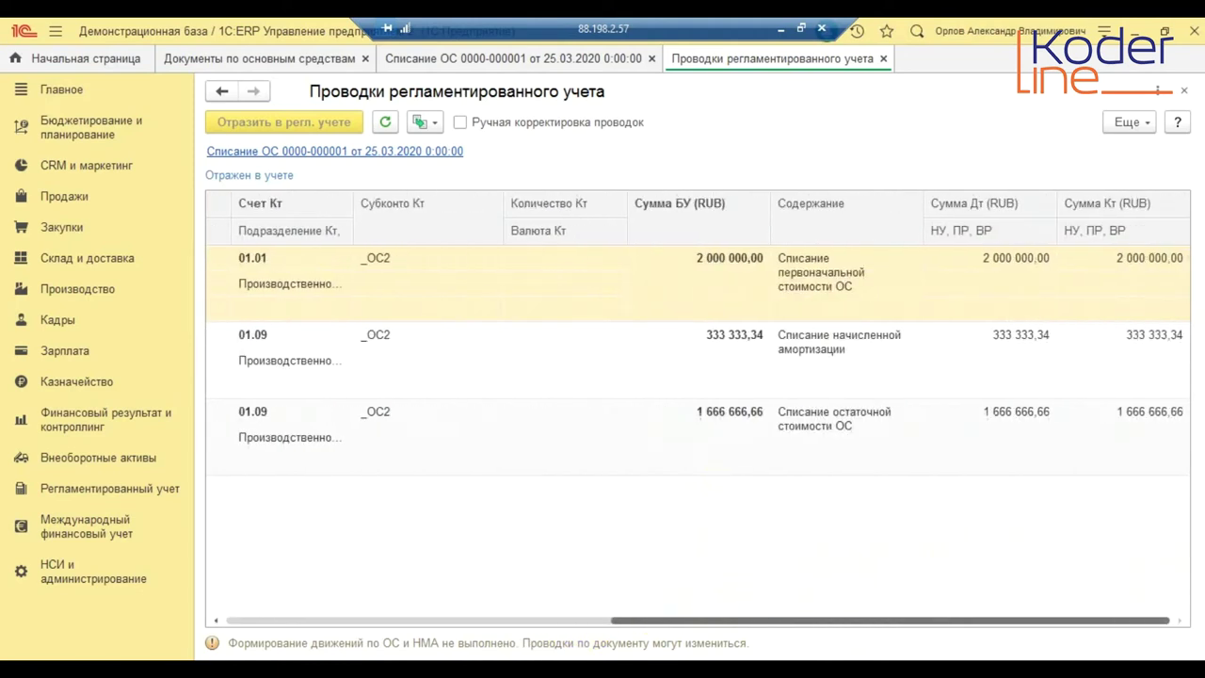
left_click(1183, 93)
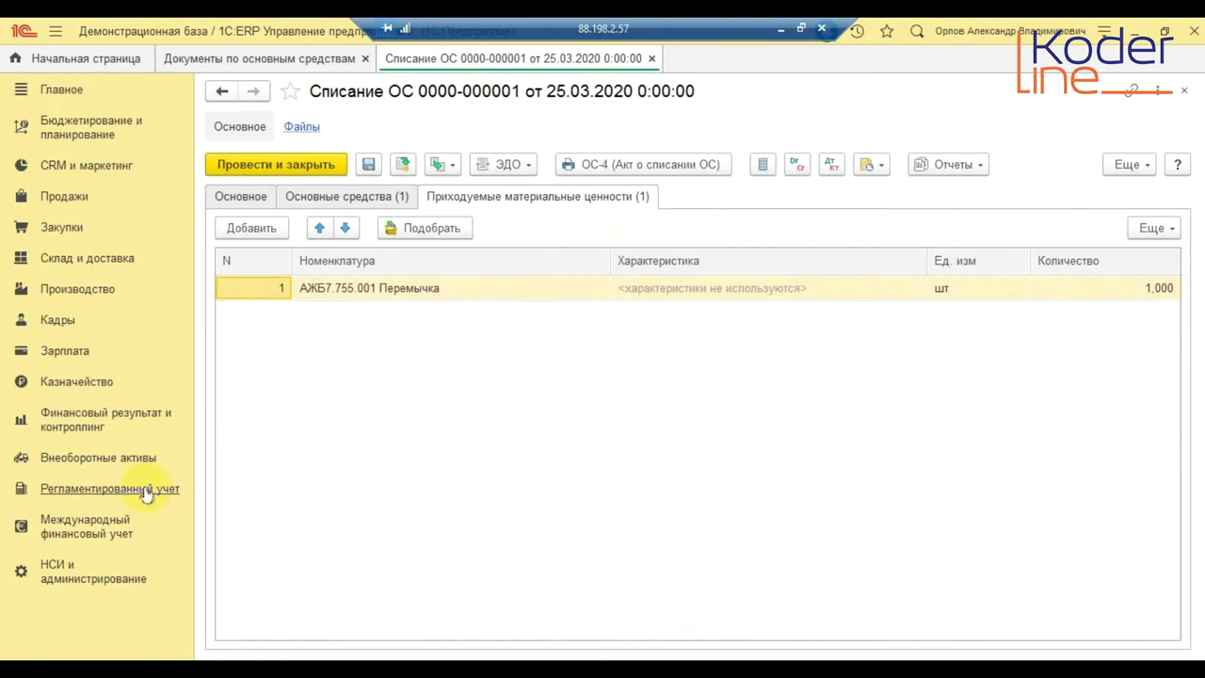
Return to the Документы по ОС journal and select the Подготовка к передаче ОС document dated 22.04.2020.
left_click(94, 459)
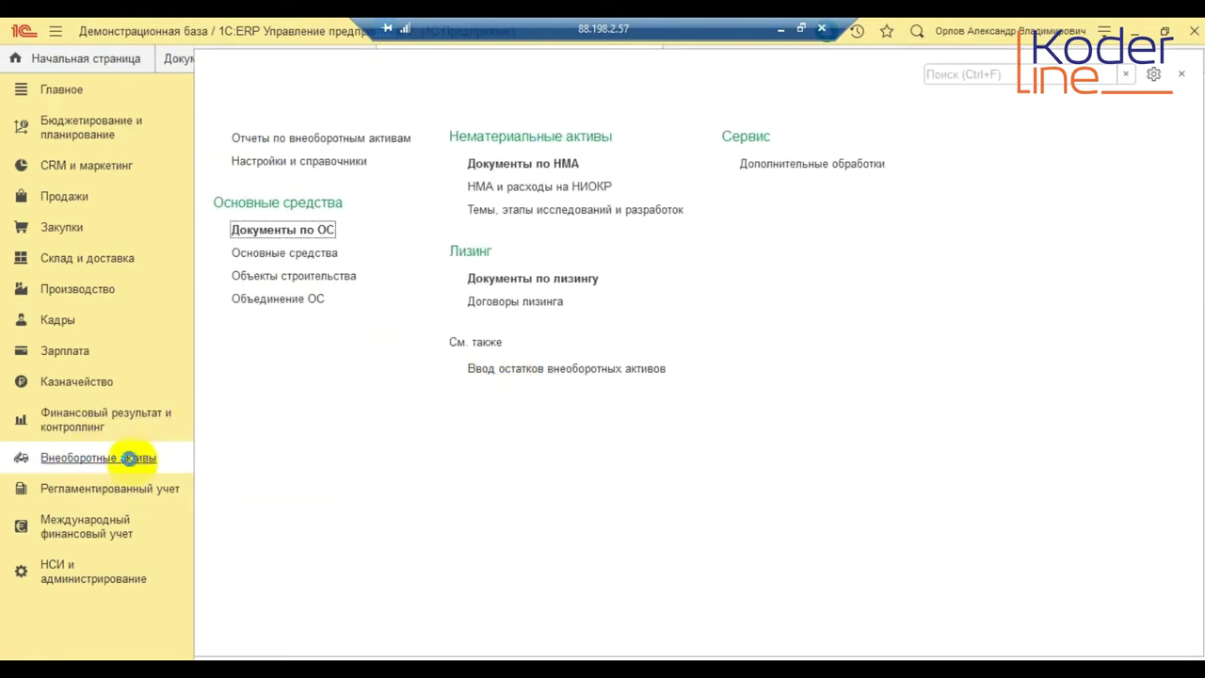
left_click(75, 464)
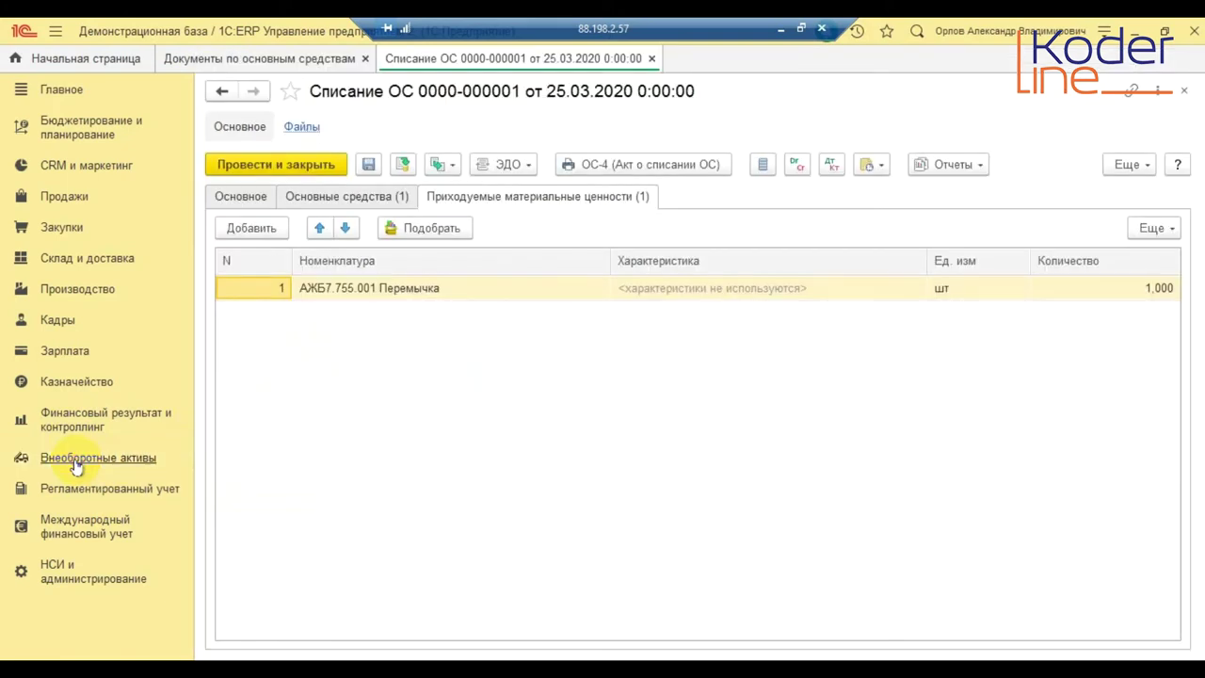
left_click(75, 464)
left_click(318, 231)
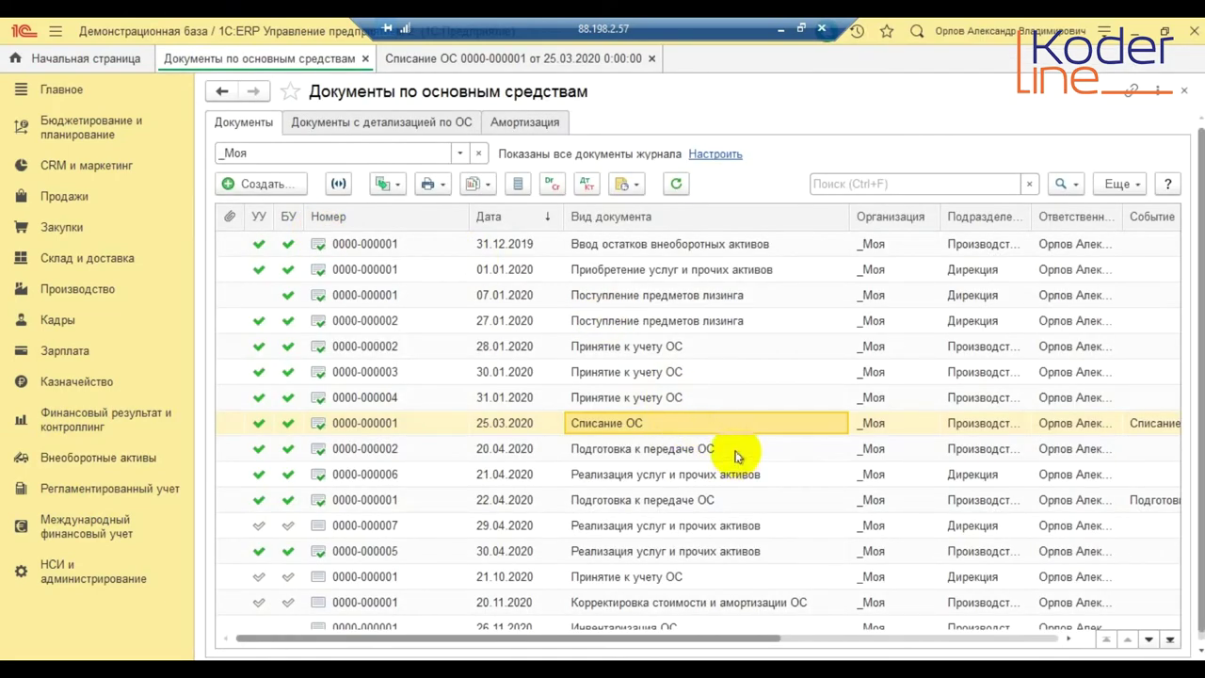
left_click(672, 506)
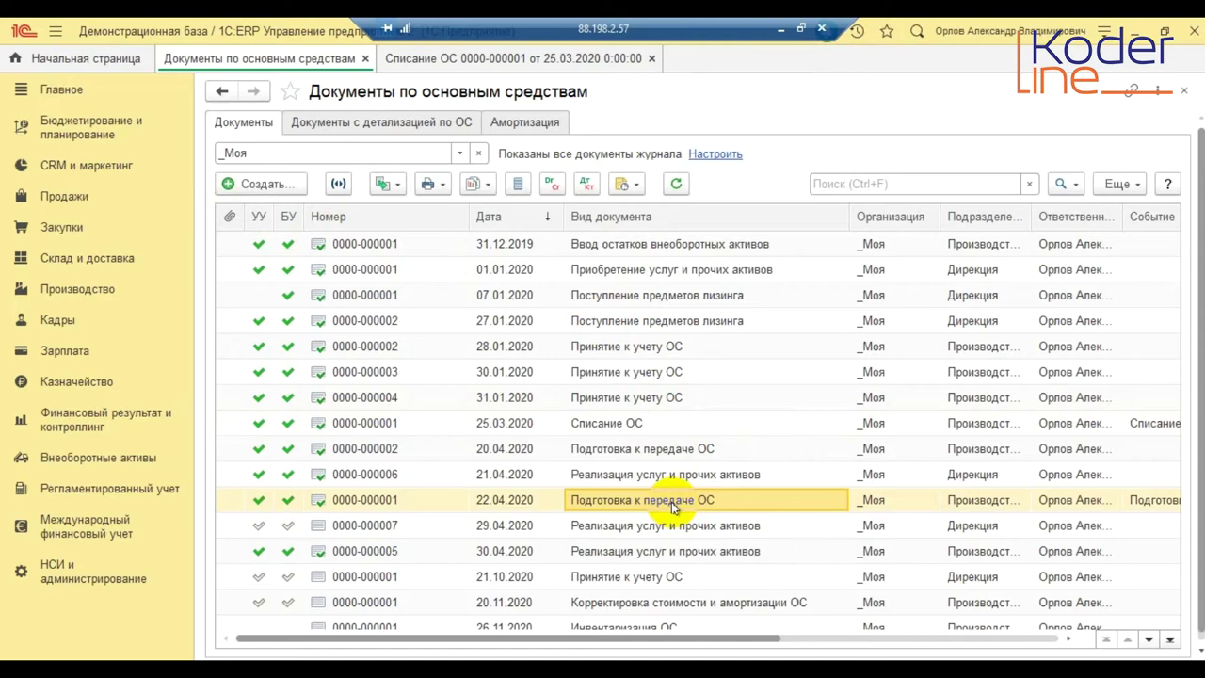
Open the Подготовка к передаче ОС document dated 22.04.2020 and review the amount, VAT rate and VAT total of fixed asset _ОС1.
double_click(672, 506)
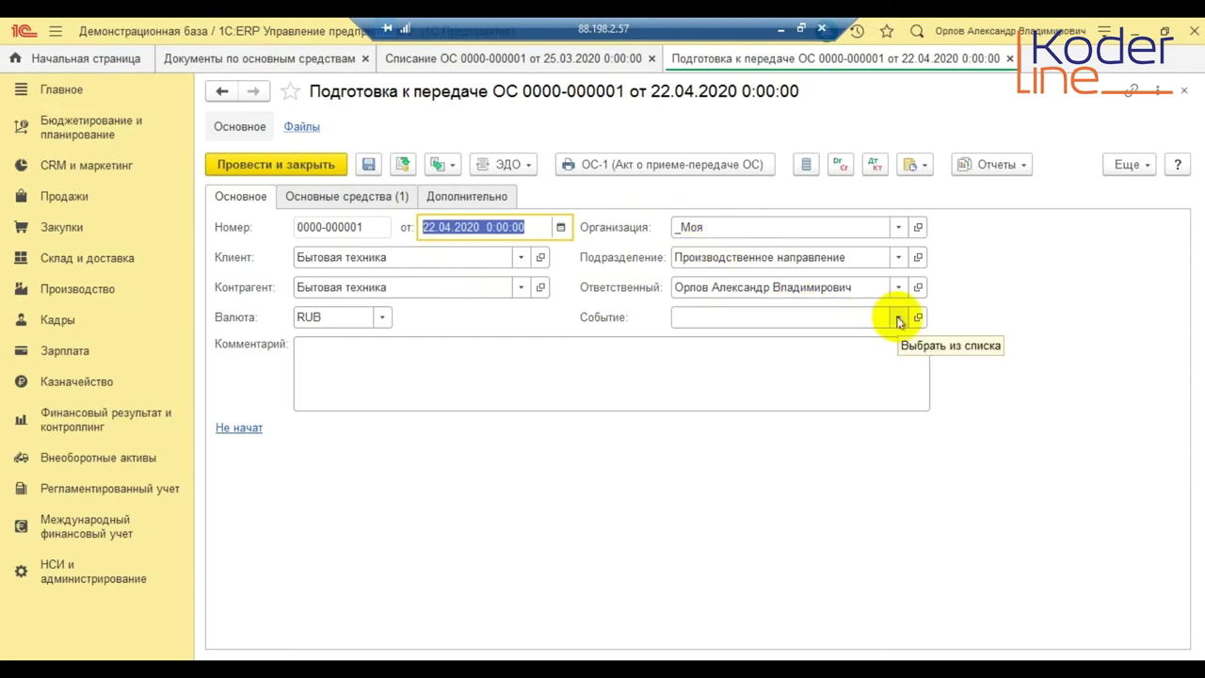
left_click(354, 197)
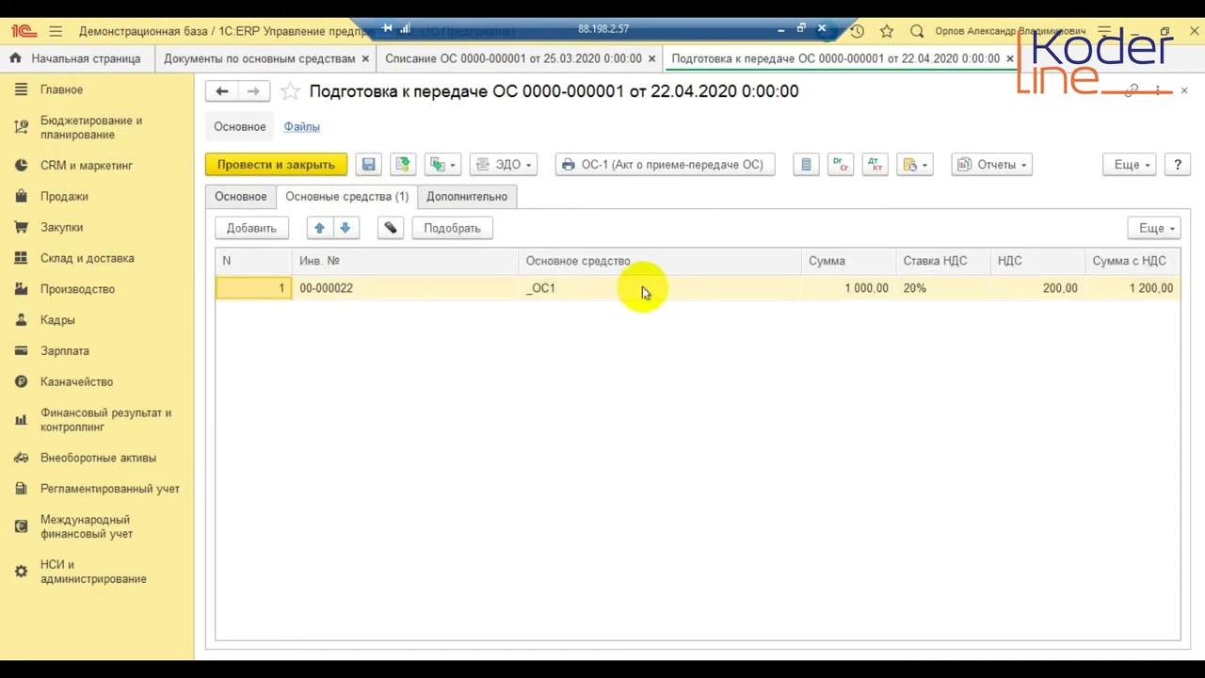
left_click(611, 284)
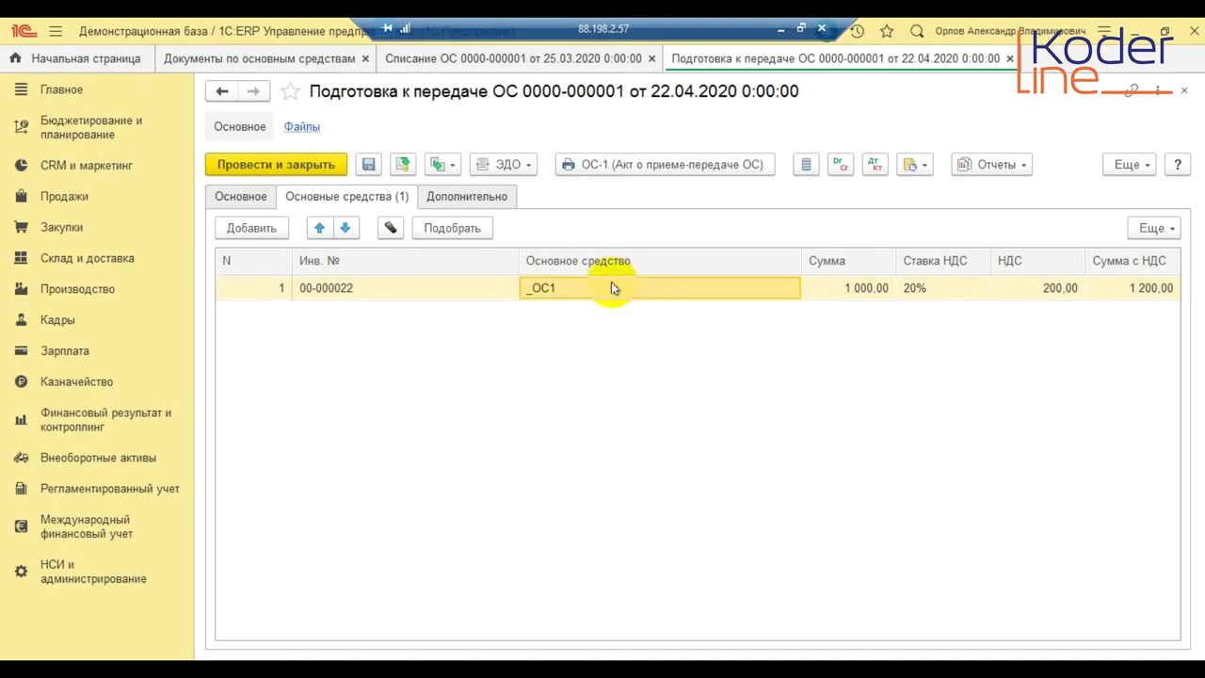
left_click(861, 288)
left_click(909, 288)
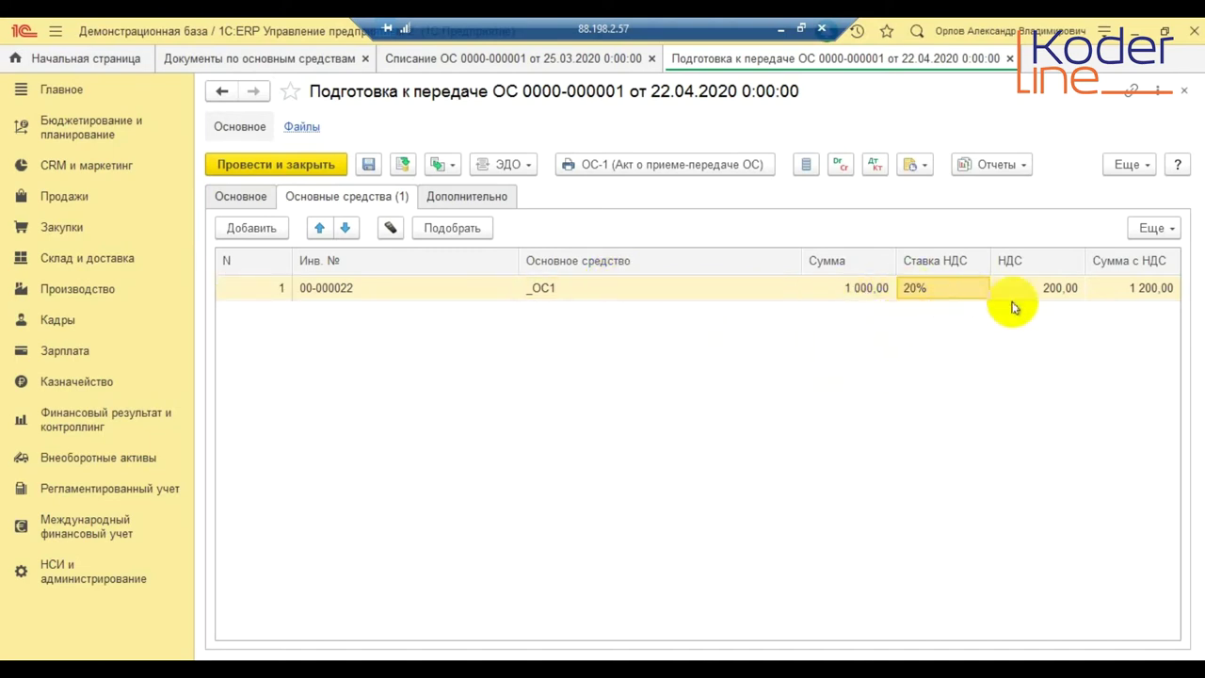
left_click(1041, 288)
left_click(1137, 288)
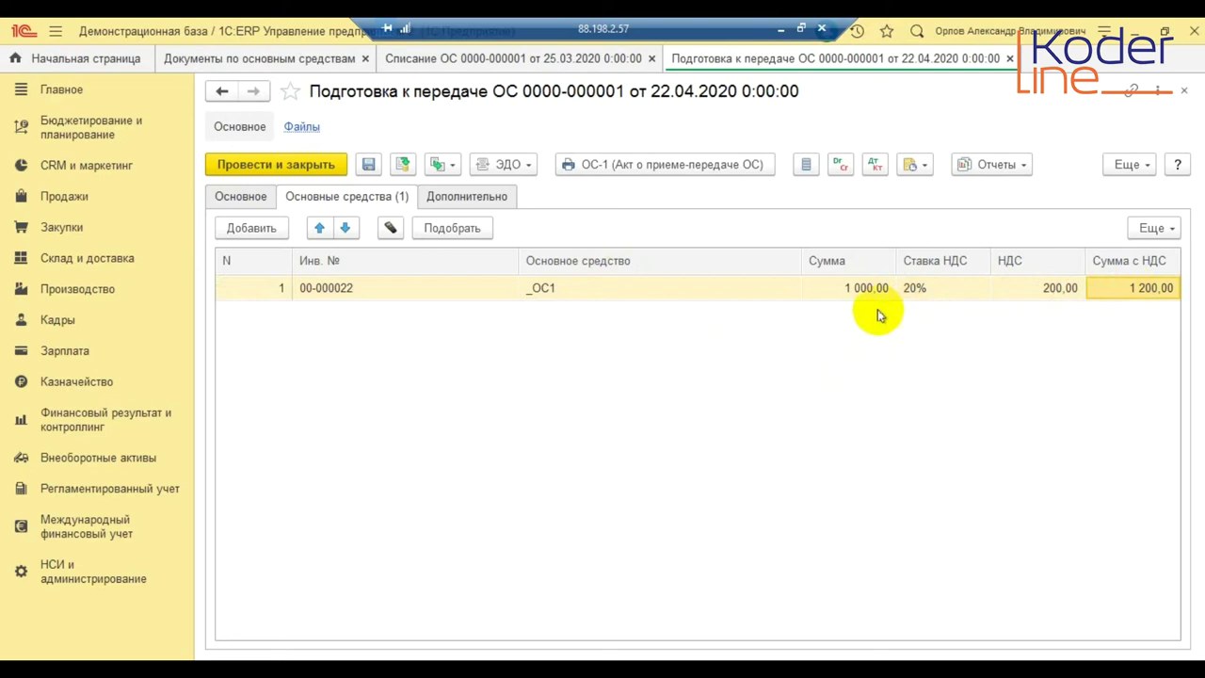
left_click(860, 292)
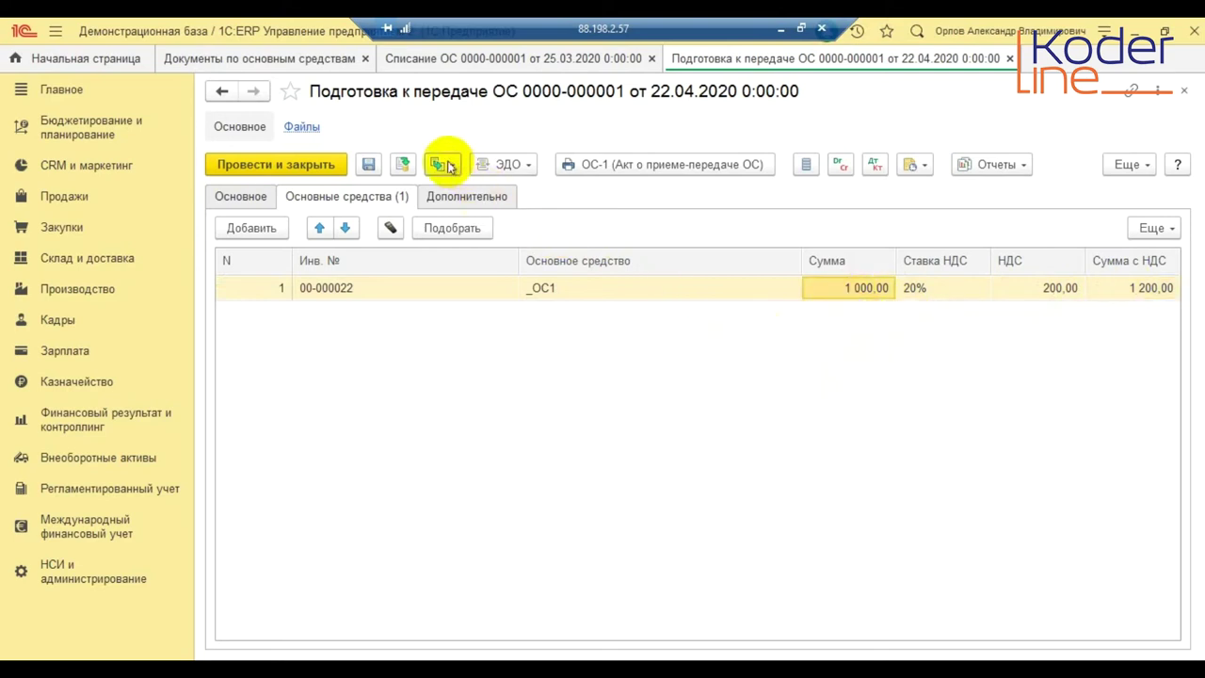
Examine the debit and credit accounts, amounts and descriptions of the transfer preparation's regulated accounting entries, and close the entries form.
left_click(874, 166)
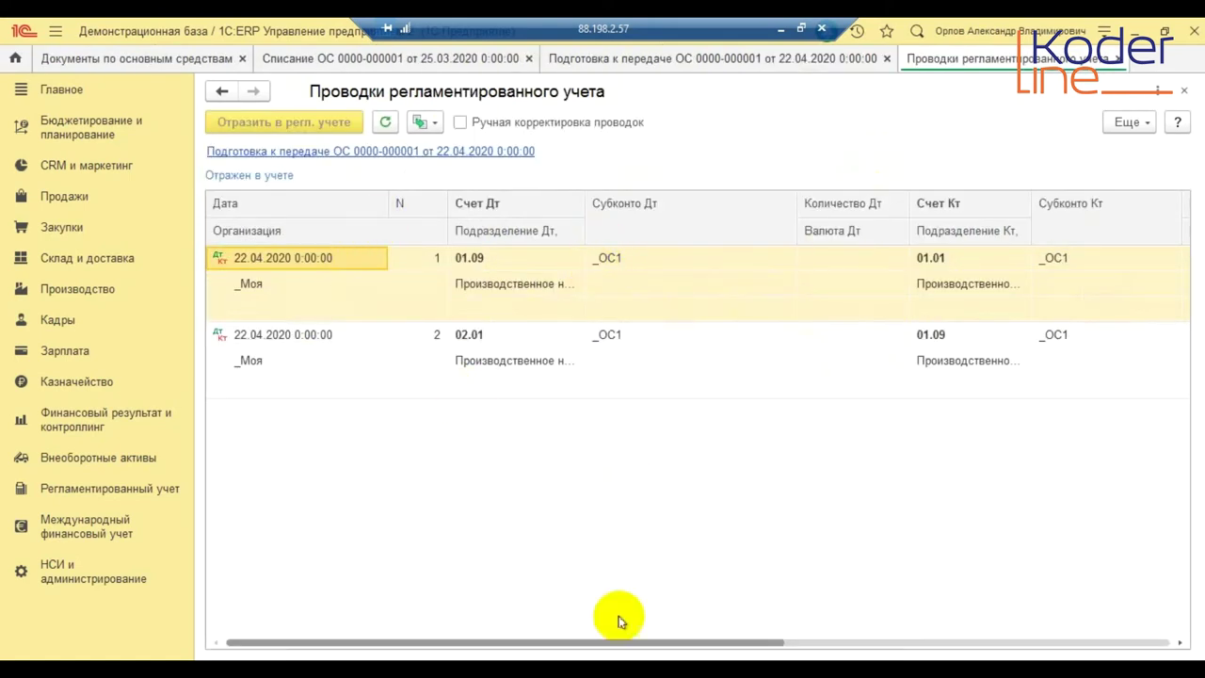
left_click_drag(579, 646, 835, 605)
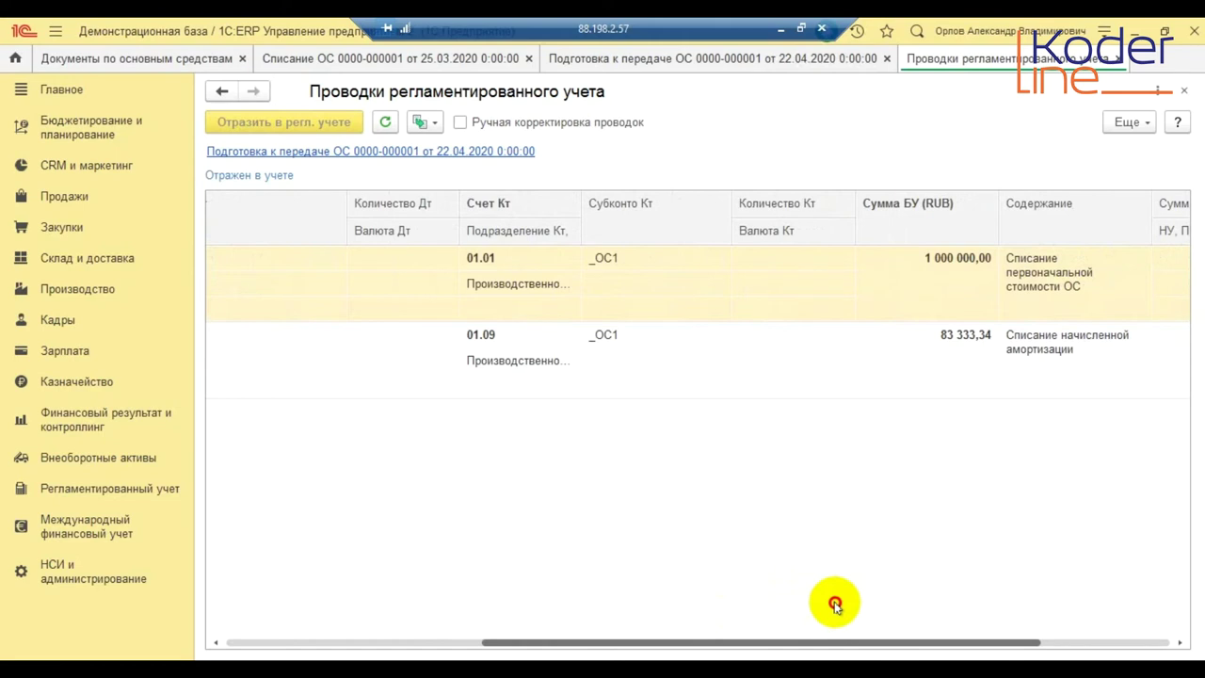
left_click_drag(835, 605, 480, 620)
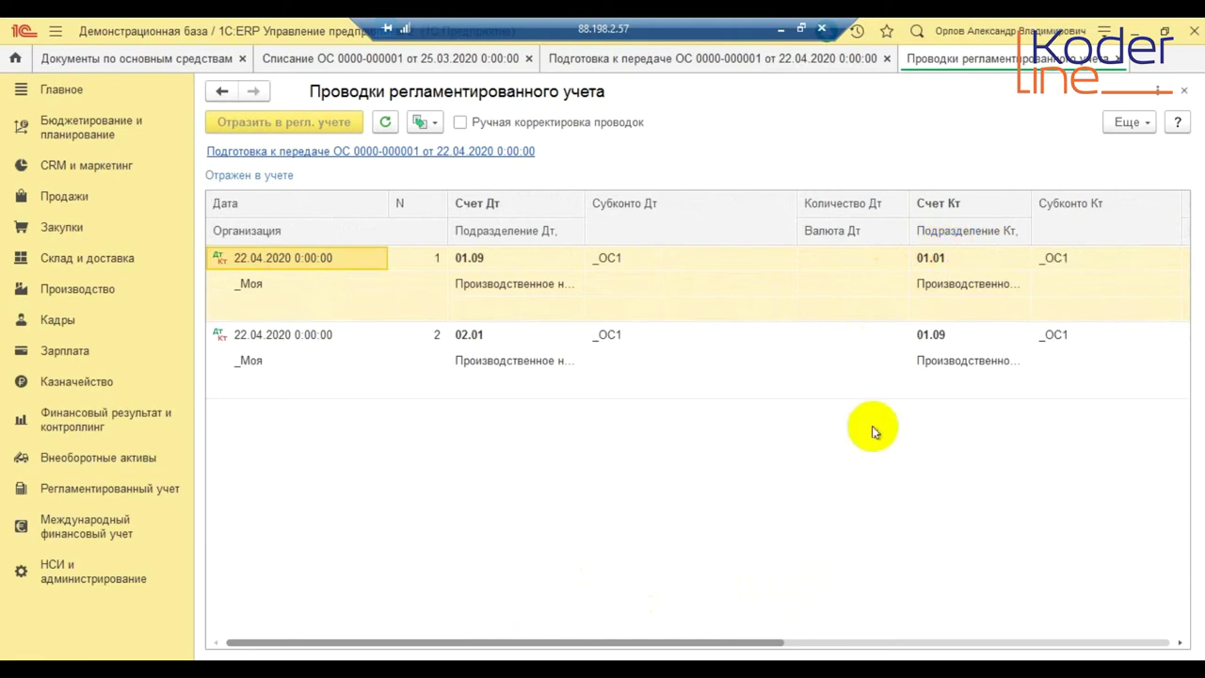
left_click_drag(767, 638, 1077, 610)
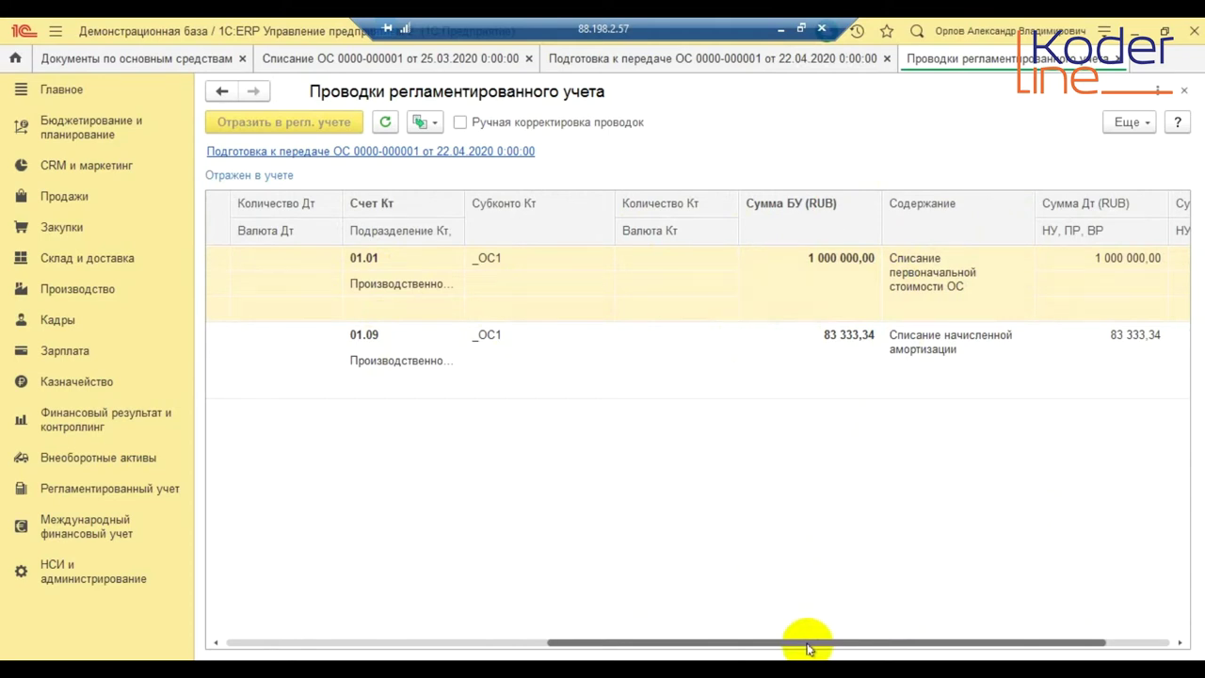
left_click_drag(775, 642, 453, 642)
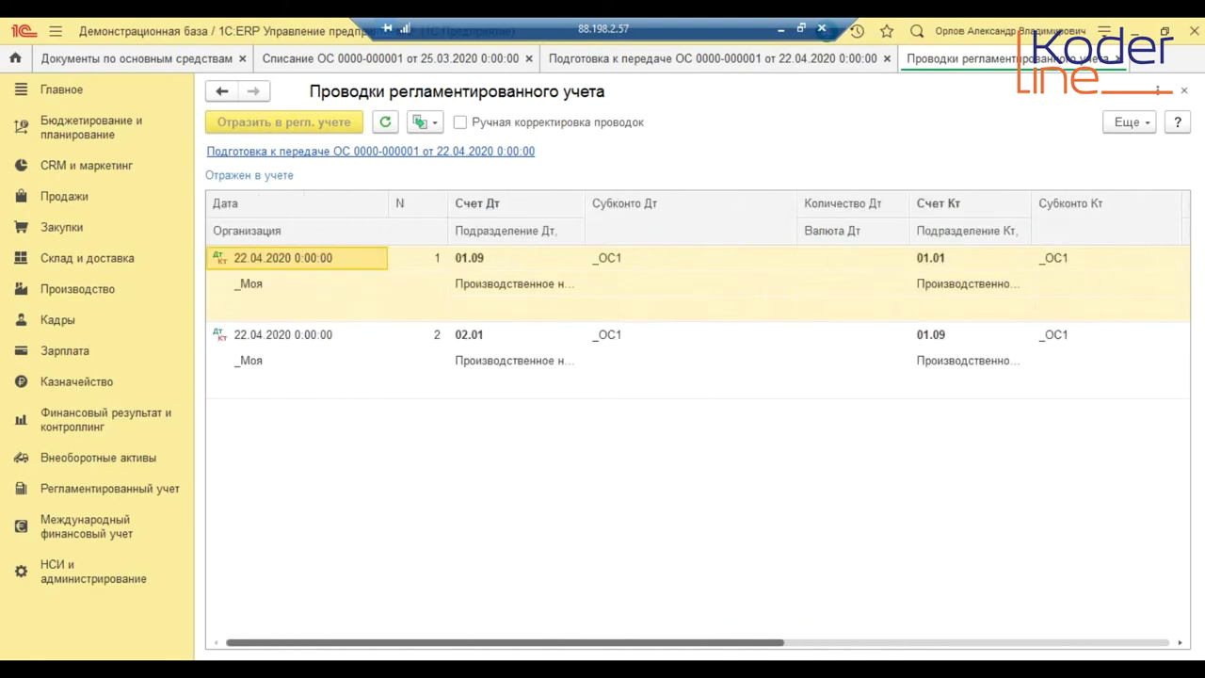
left_click(952, 375)
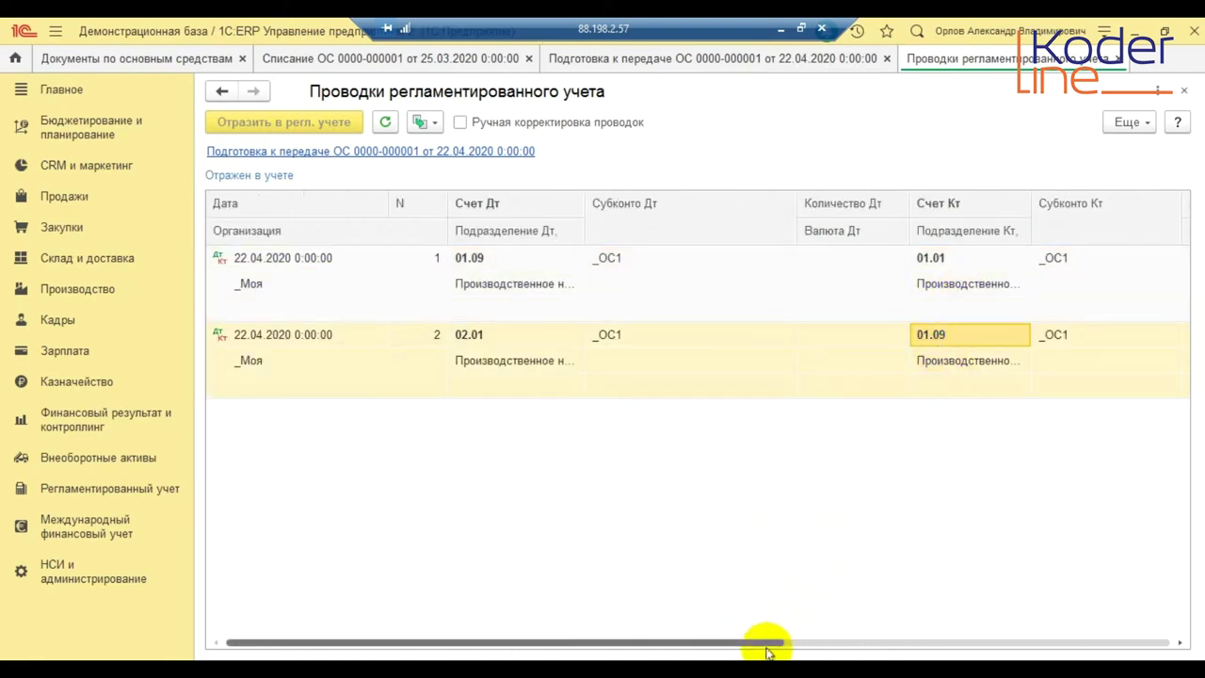
left_click_drag(767, 648, 1057, 645)
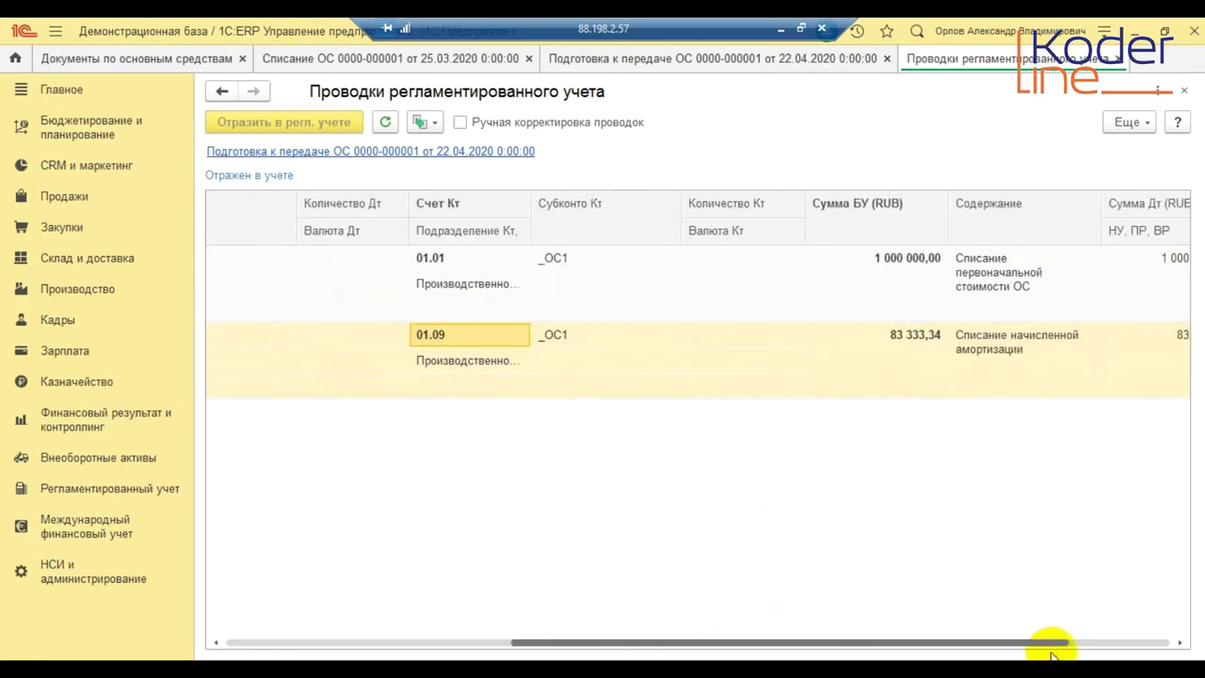
left_click(1187, 94)
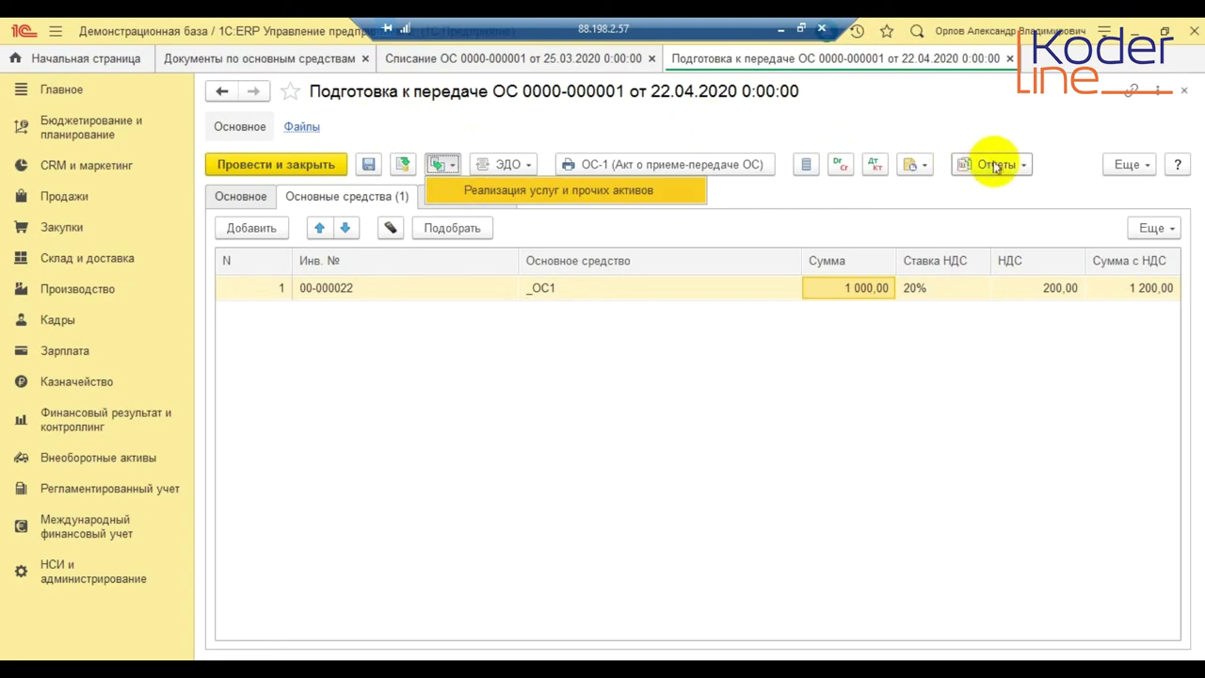
Generate the ОС-1 (Акт о приеме-передаче ОС) print form, look through its sections, and close it.
left_click(636, 168)
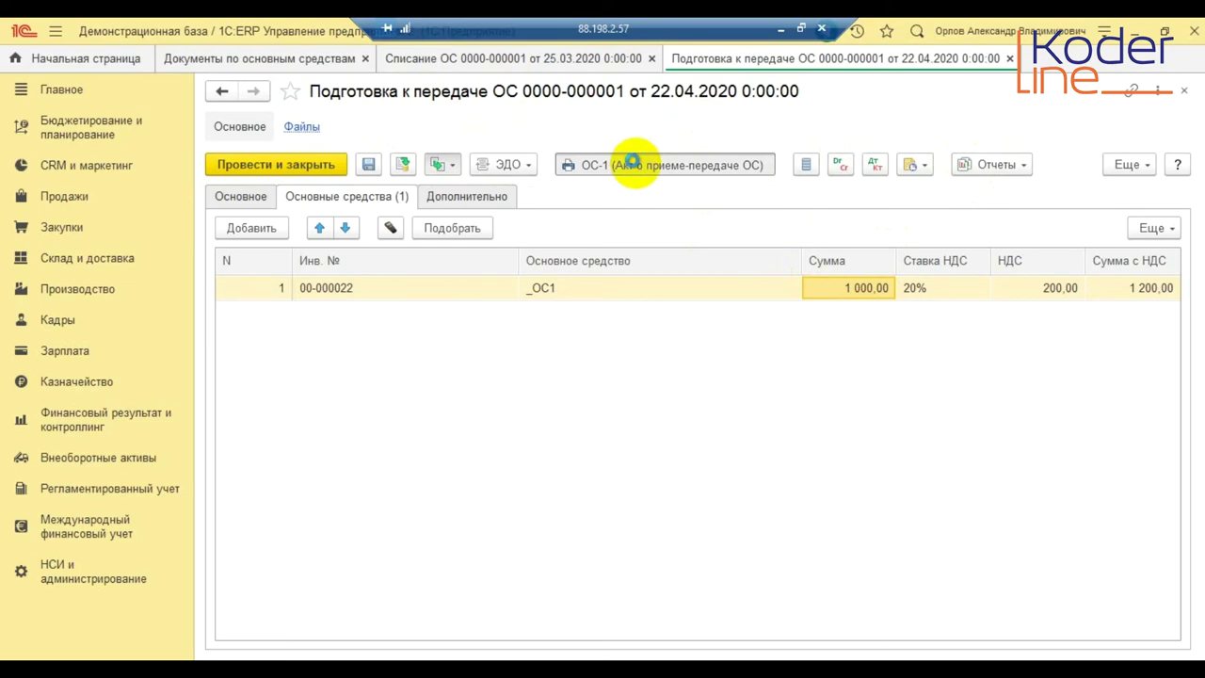
left_click(578, 385)
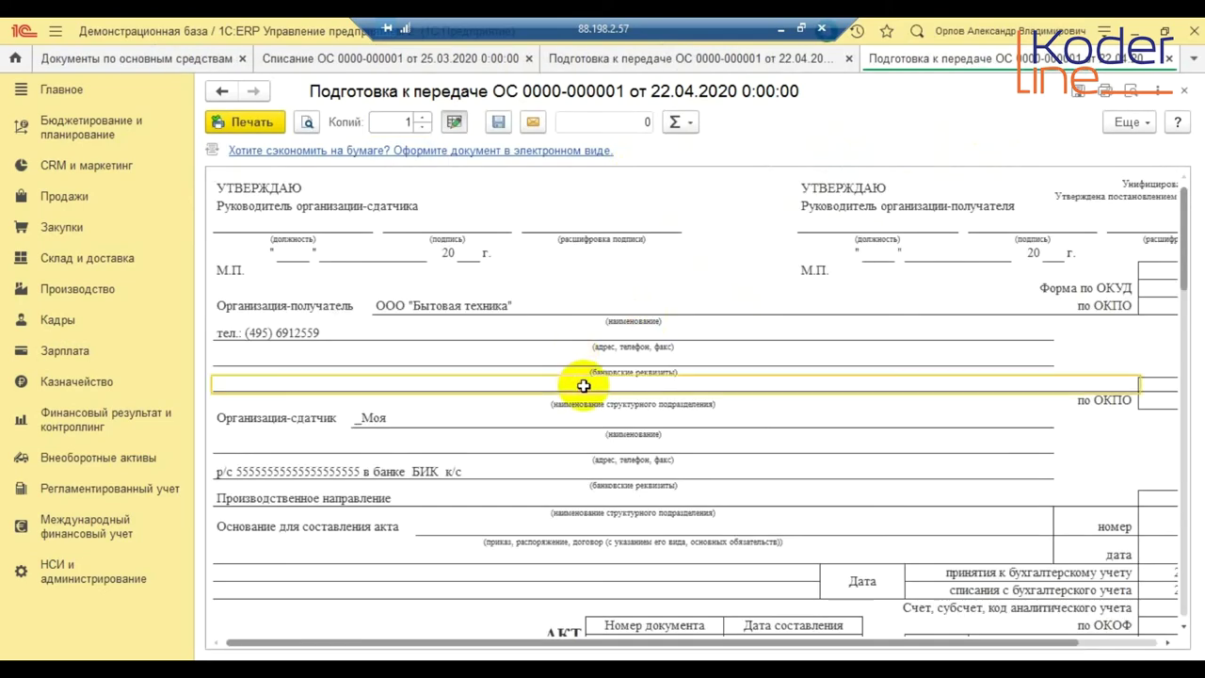
scroll(591, 385, "down", 10)
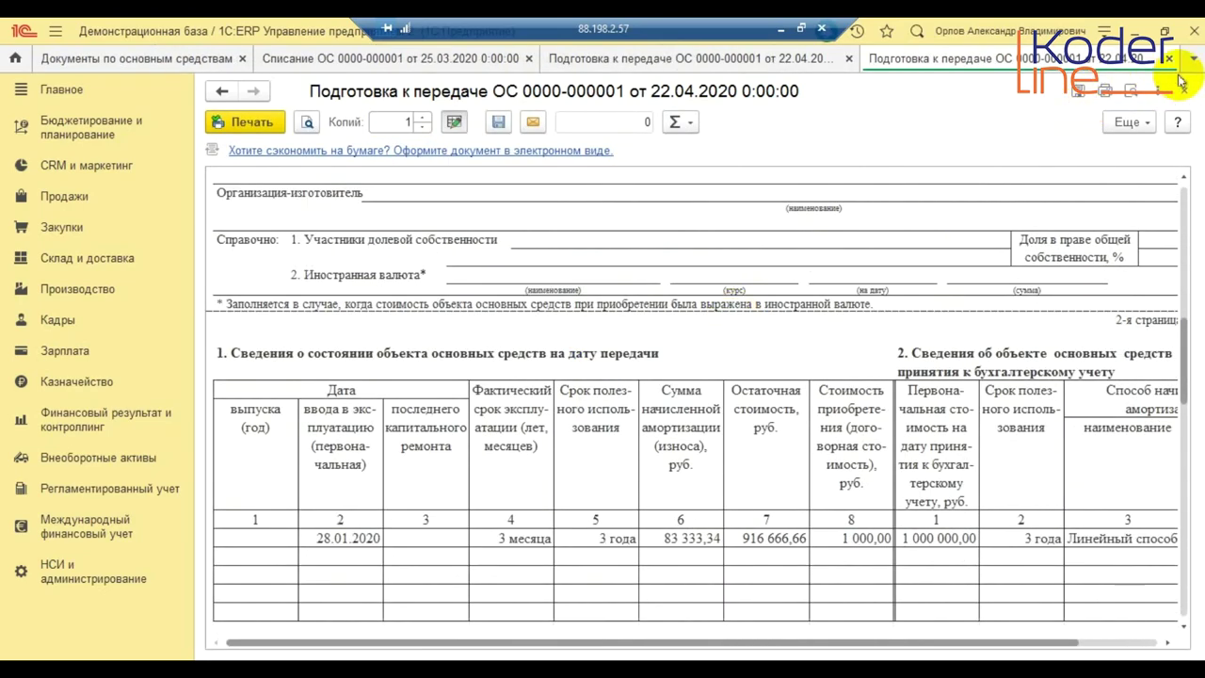
left_click(1184, 91)
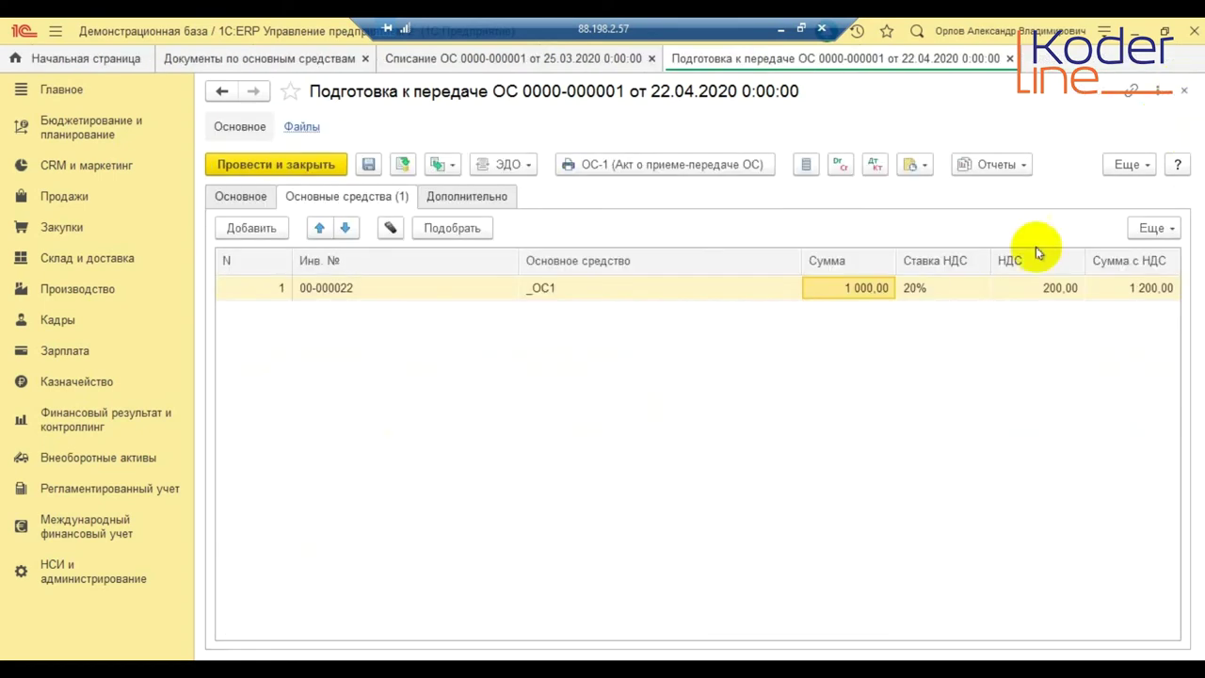
Show the transfer preparation's related documents and open the linked Реализация услуг и прочих активов document dated 30.04.2020.
left_click(988, 165)
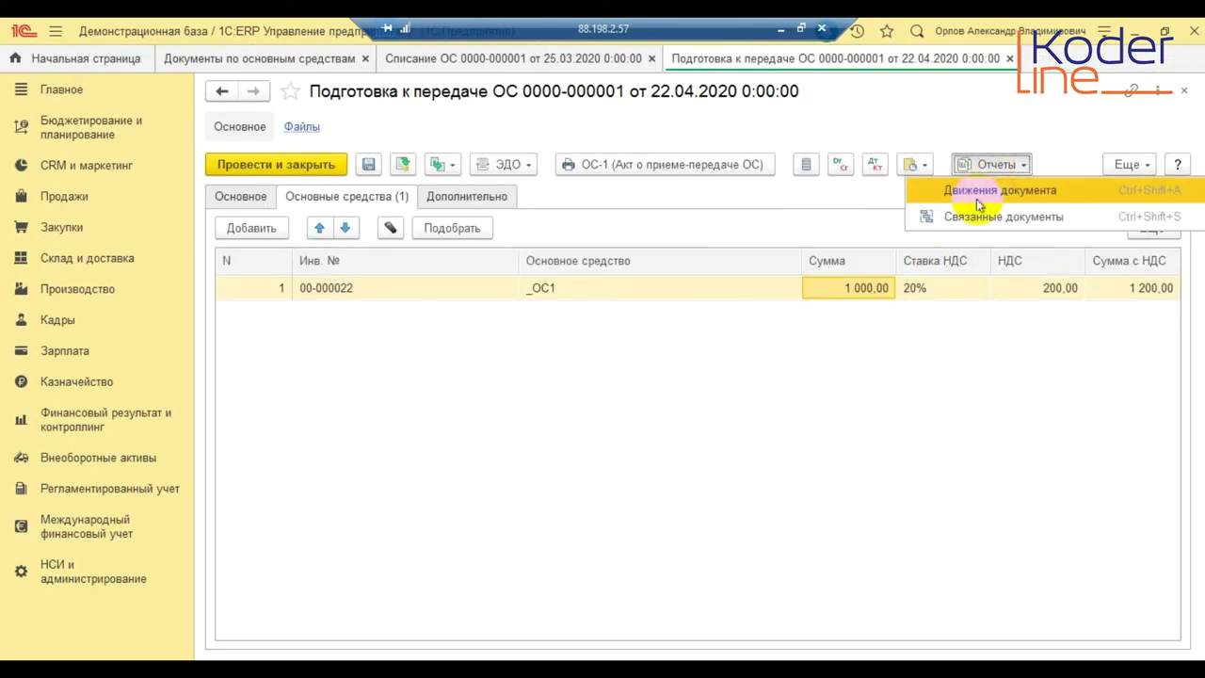
left_click(945, 215)
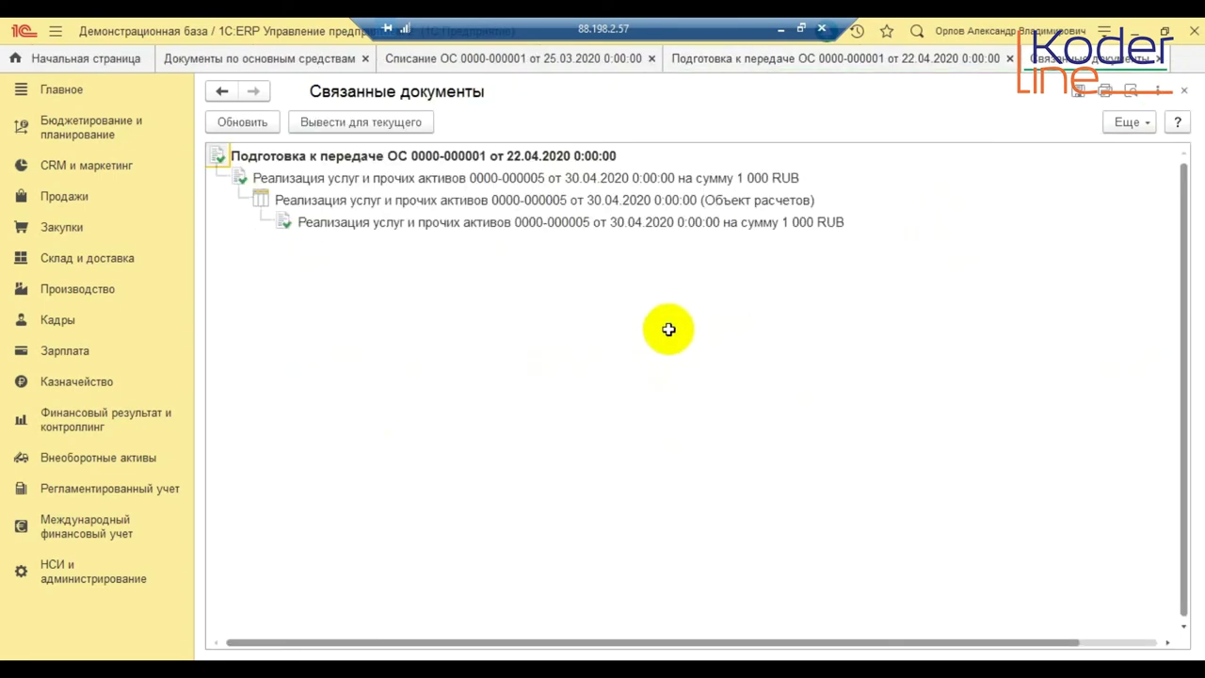
left_click(301, 221)
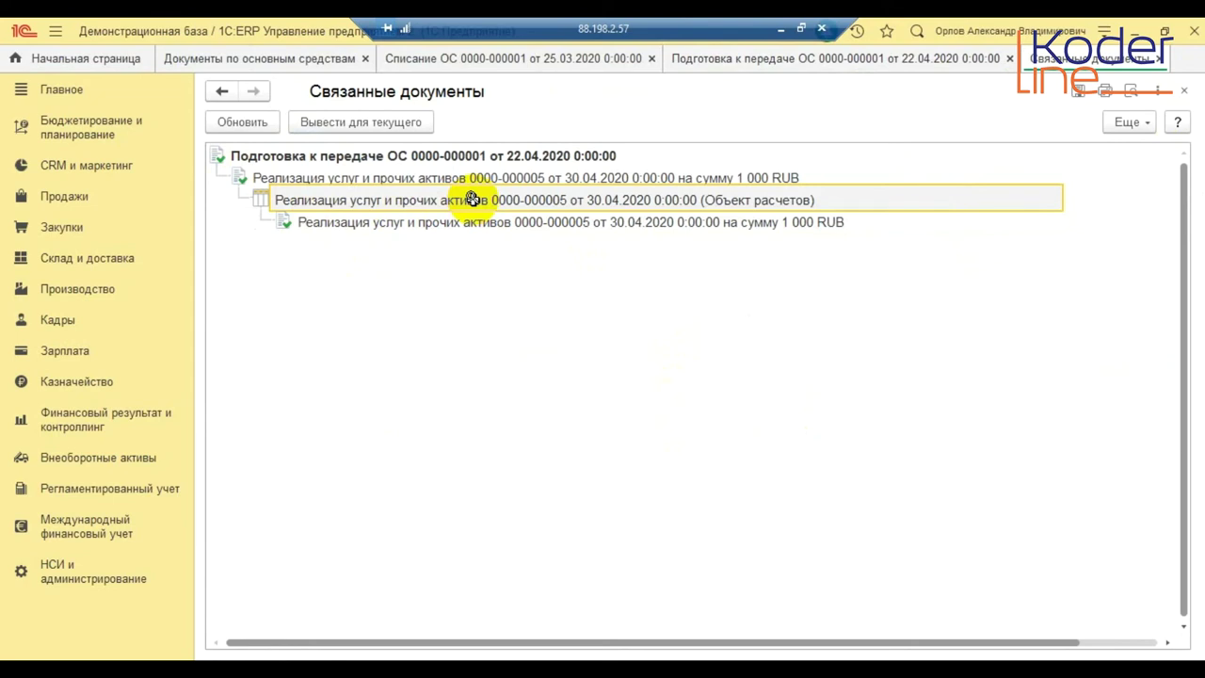
double_click(585, 198)
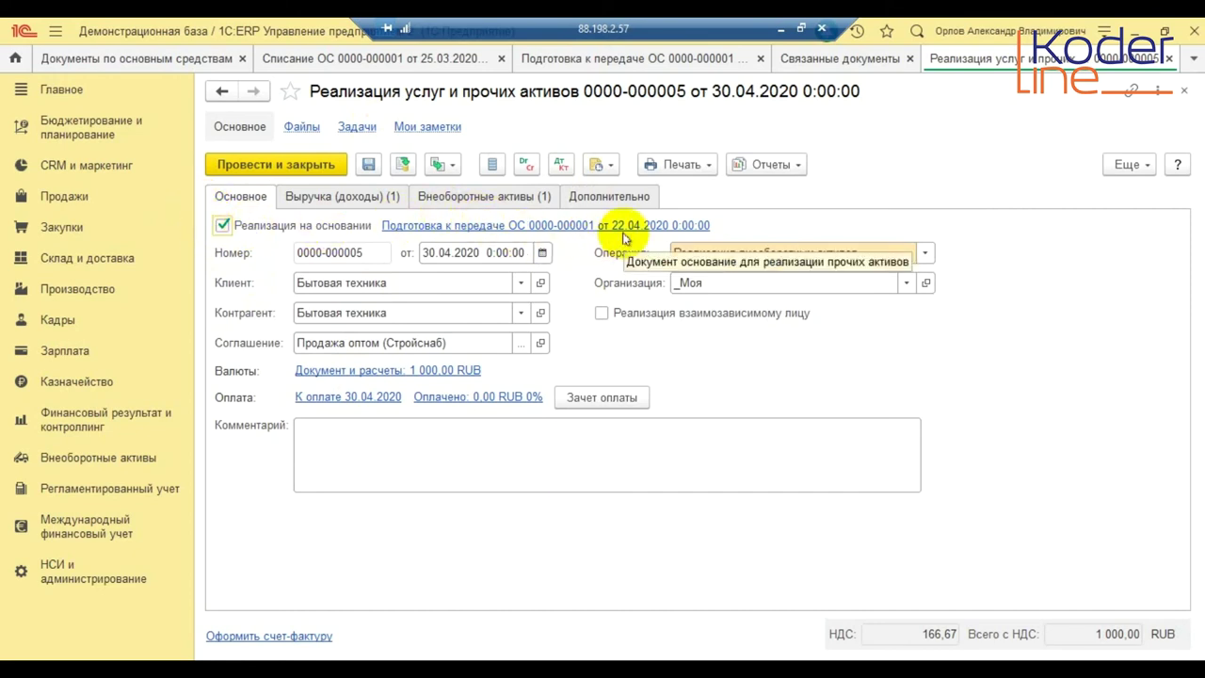
Review the sale document's main details, its revenue line with VAT and income item, and its non-current assets line.
left_click(383, 199)
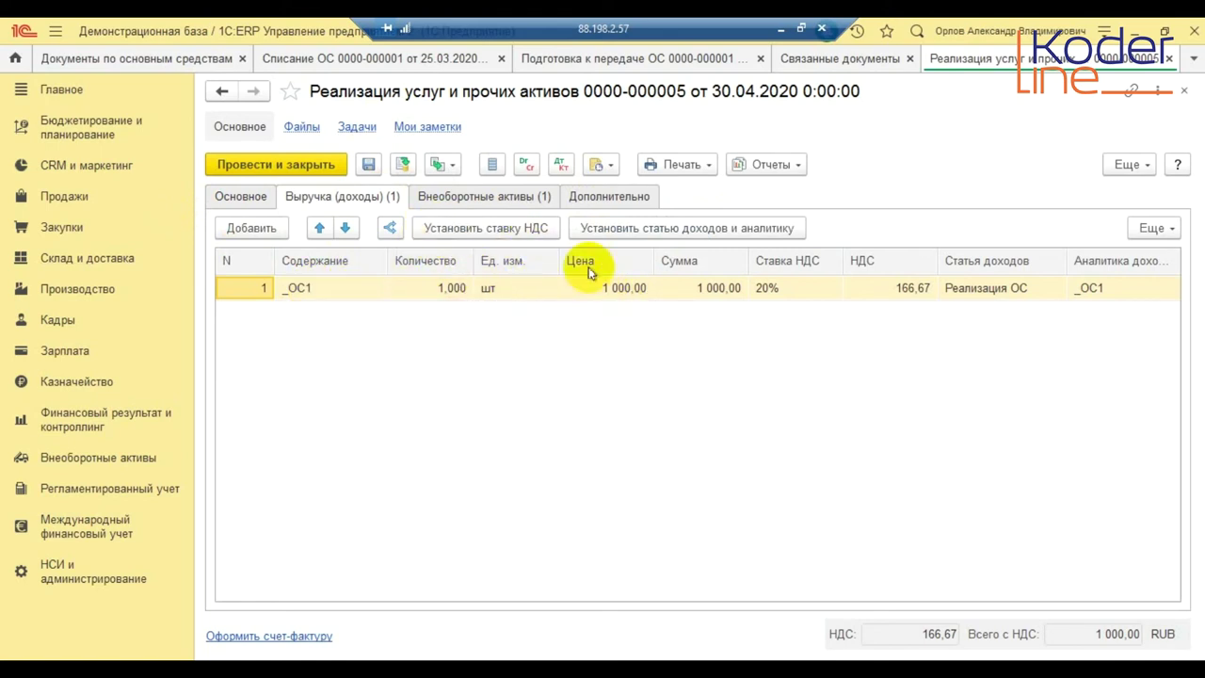
left_click(243, 199)
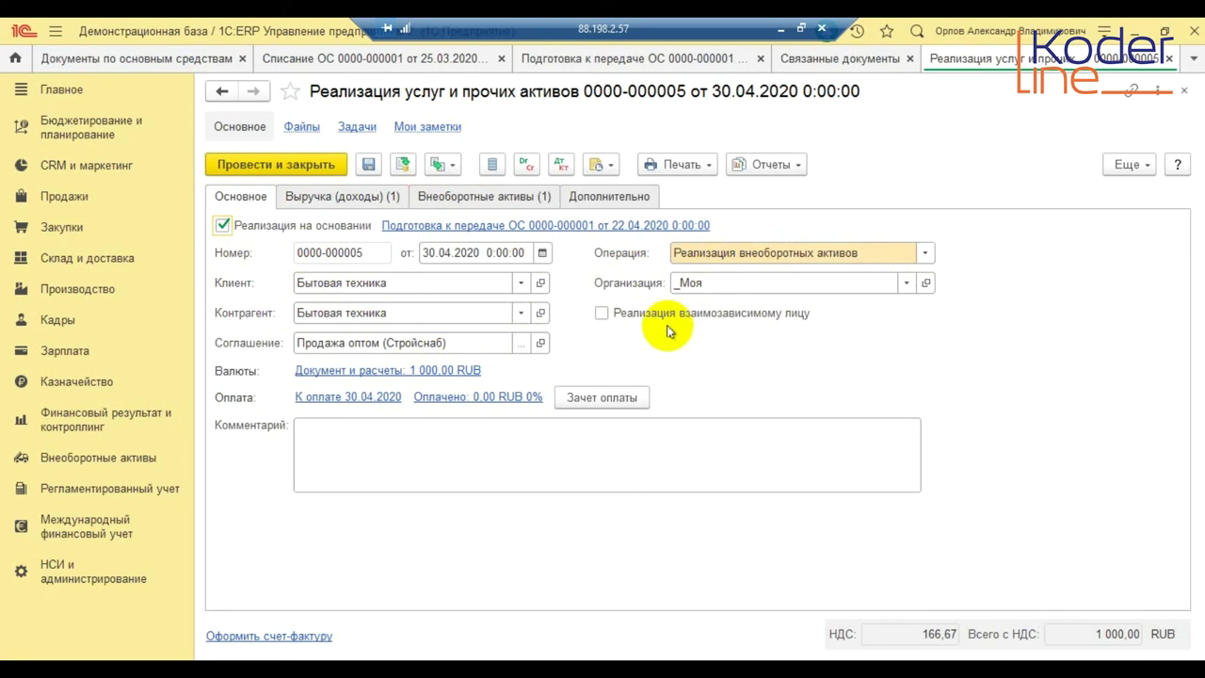
left_click(362, 198)
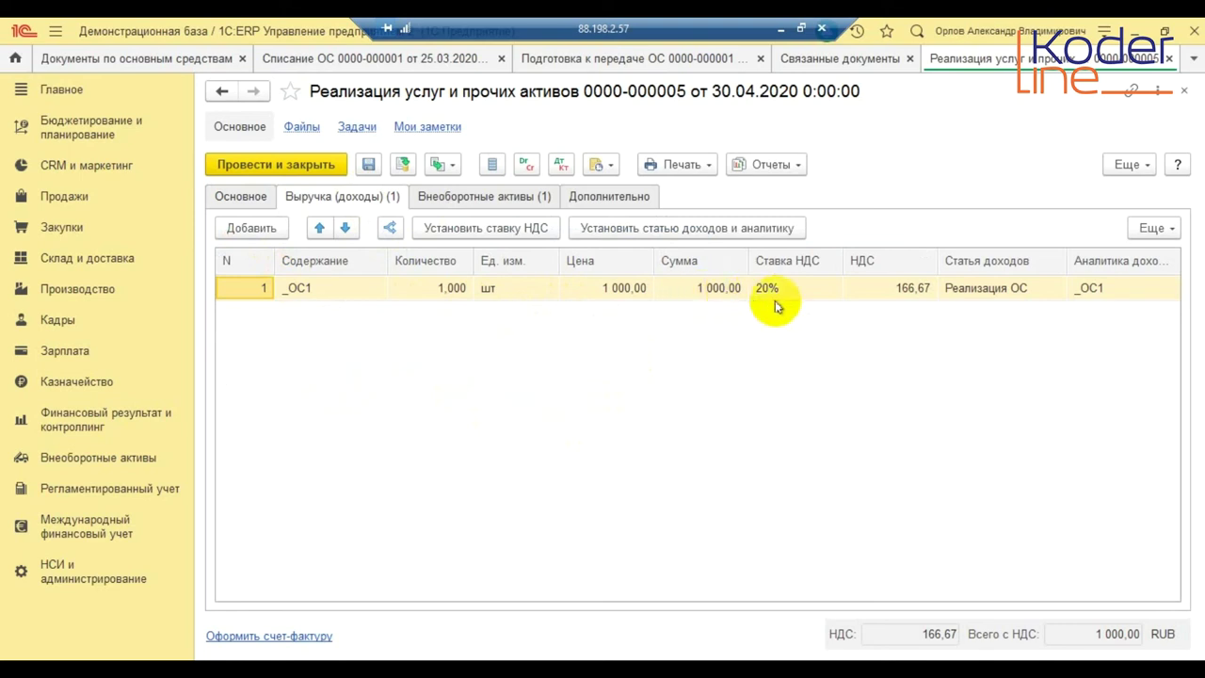
left_click(899, 288)
left_click(987, 289)
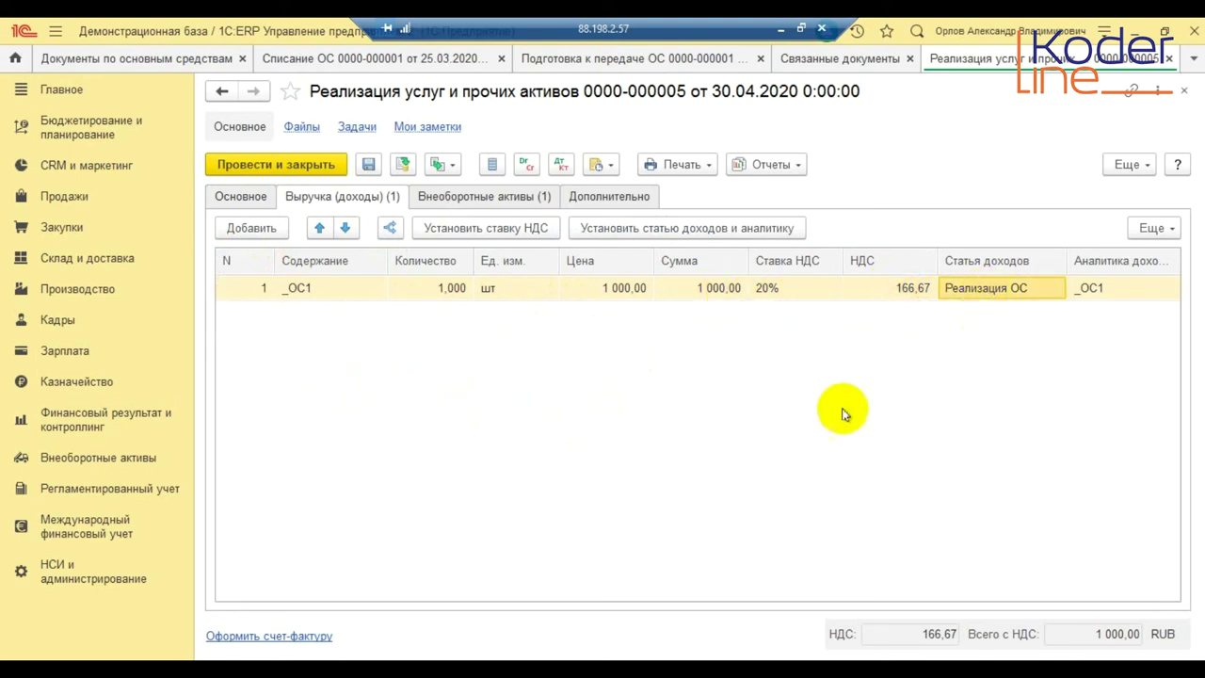
left_click(1087, 288)
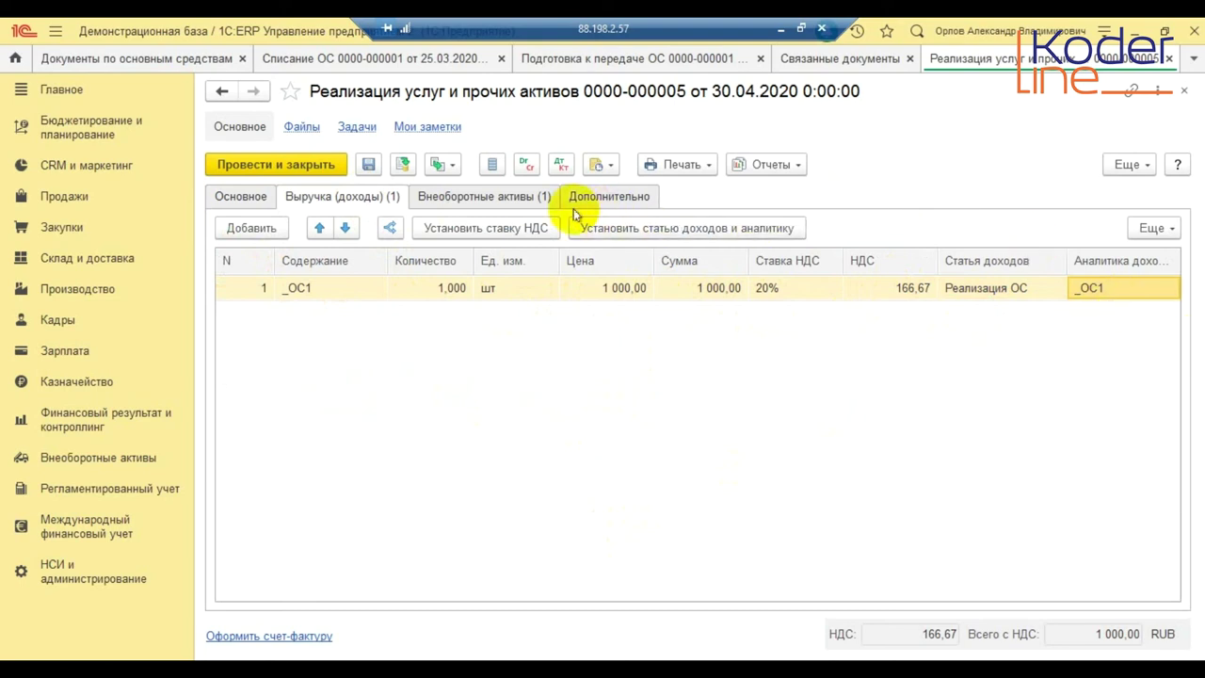
left_click(524, 200)
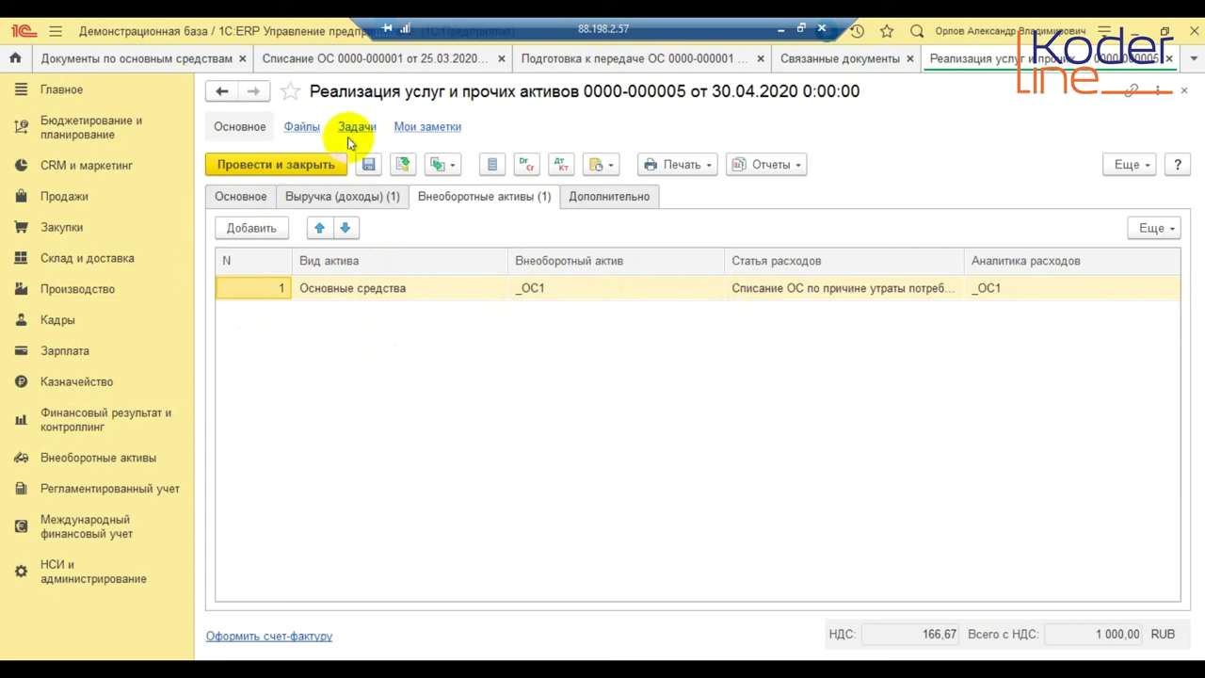
Examine the accounts, amounts and descriptions of the sale document's regulated accounting entries, and close the entries form.
left_click(560, 164)
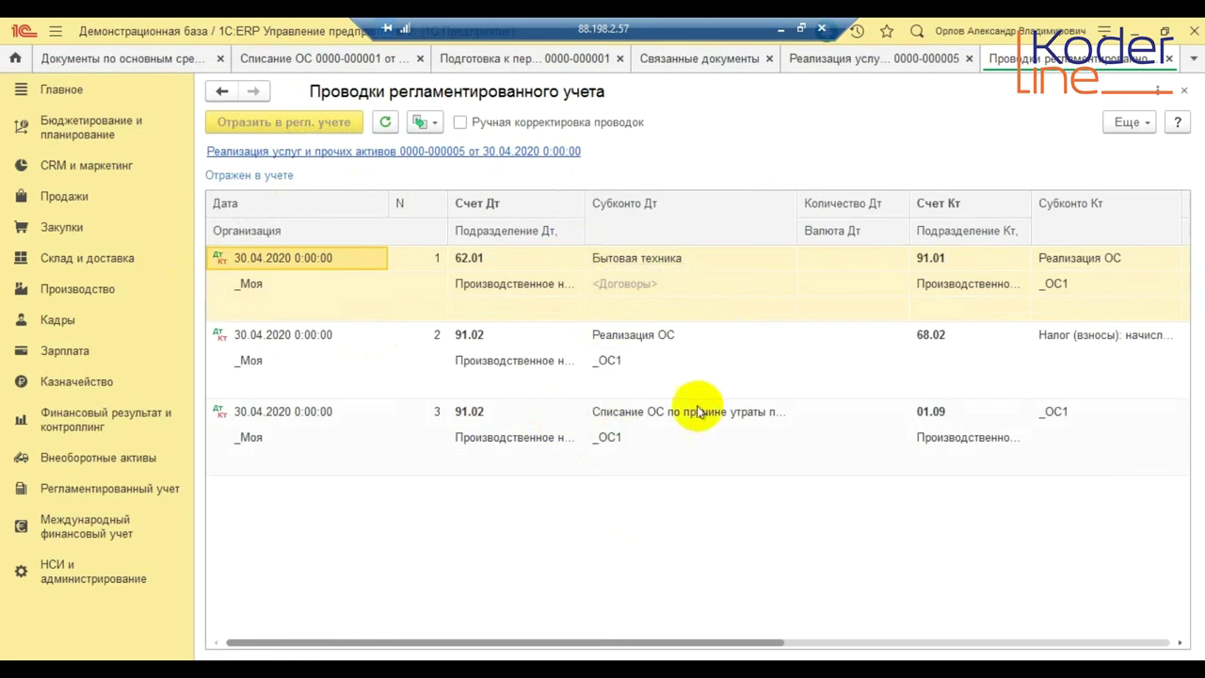
left_click(928, 259)
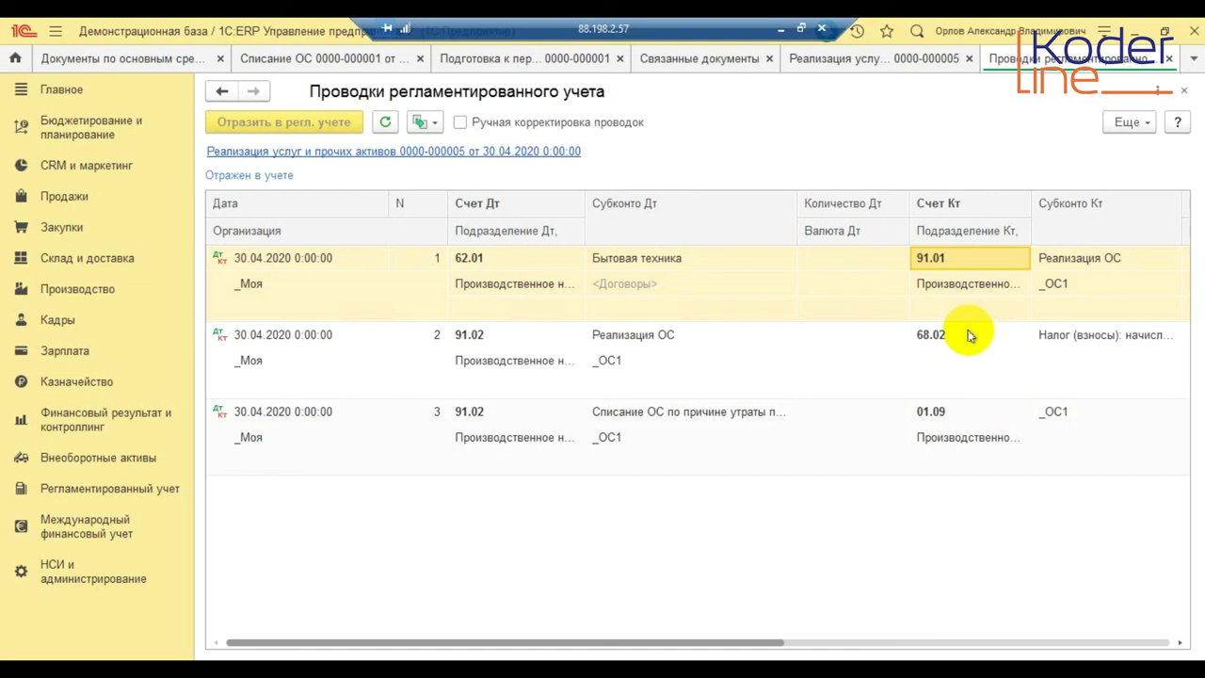
left_click(466, 268)
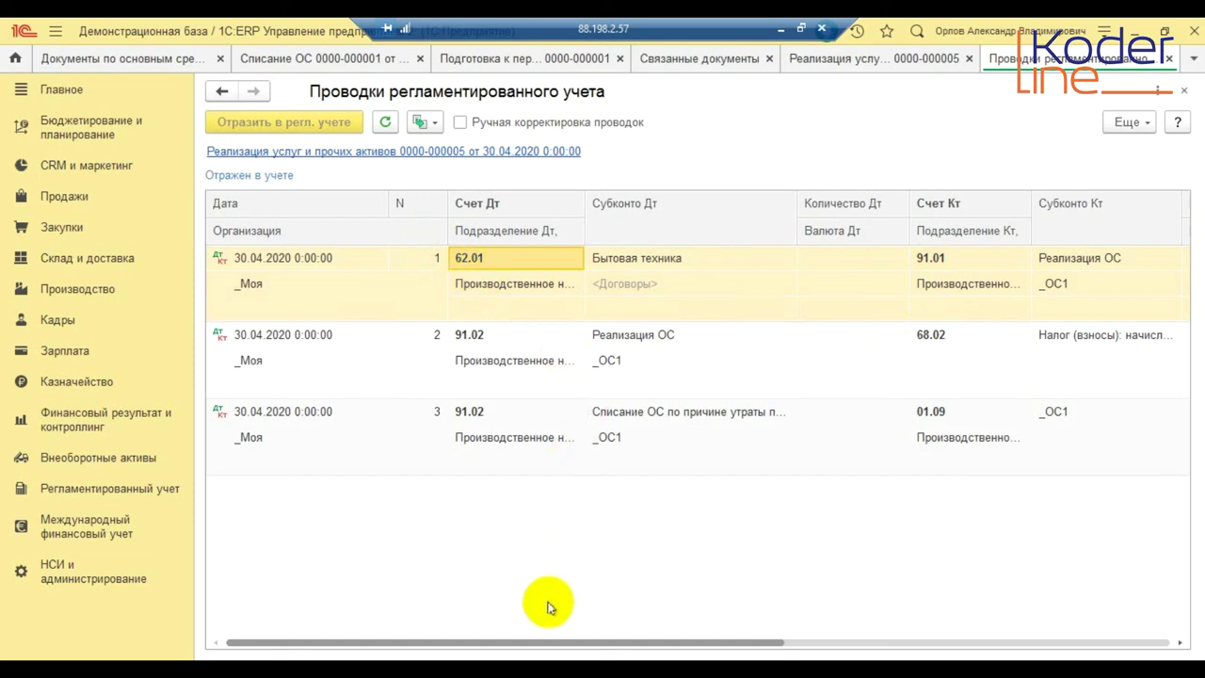
left_click_drag(537, 641, 774, 650)
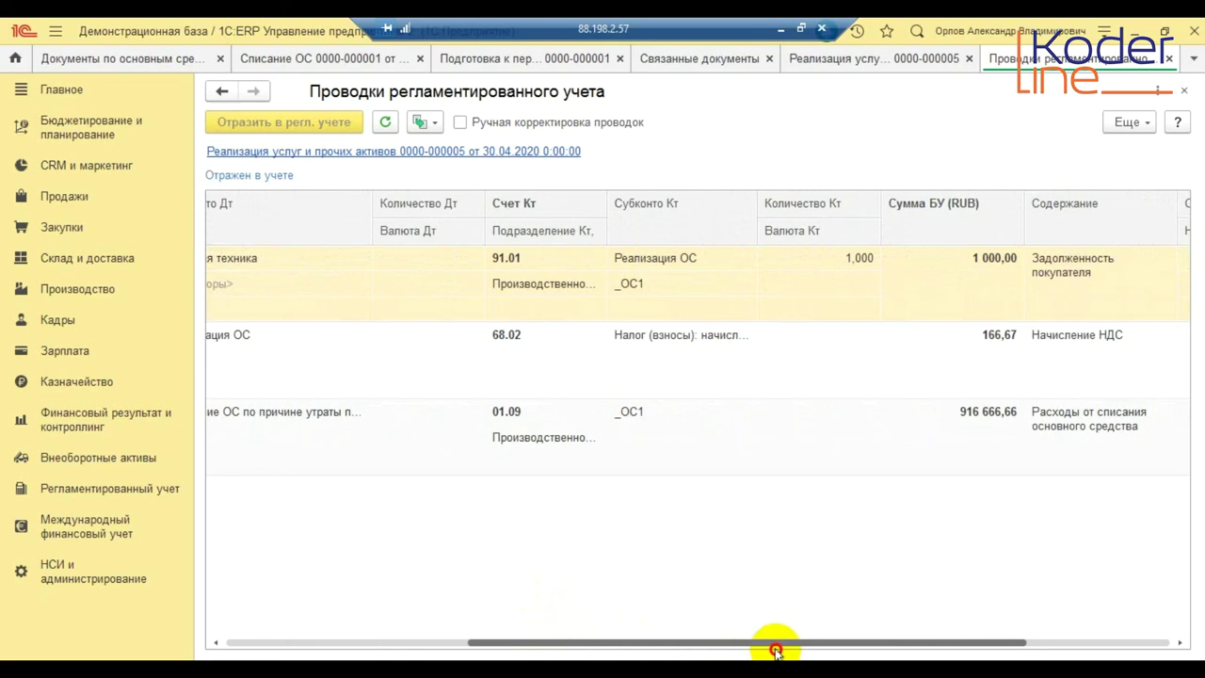
left_click_drag(775, 649, 297, 650)
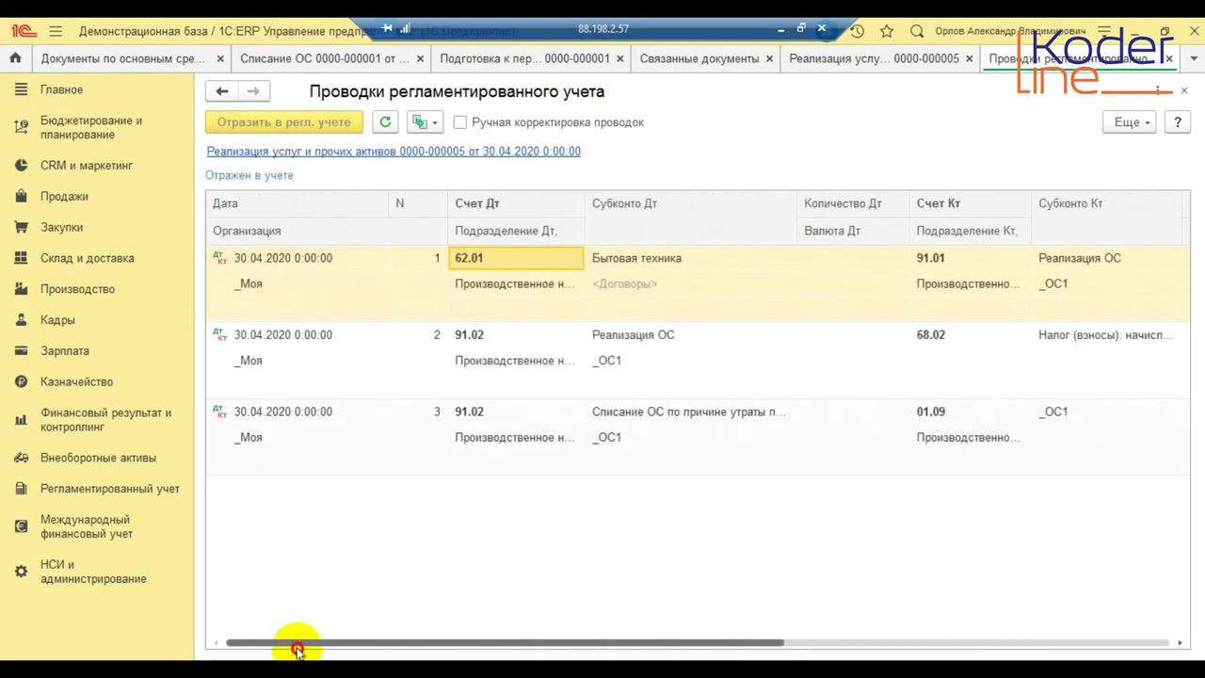
left_click(466, 411)
left_click_drag(537, 642, 644, 627)
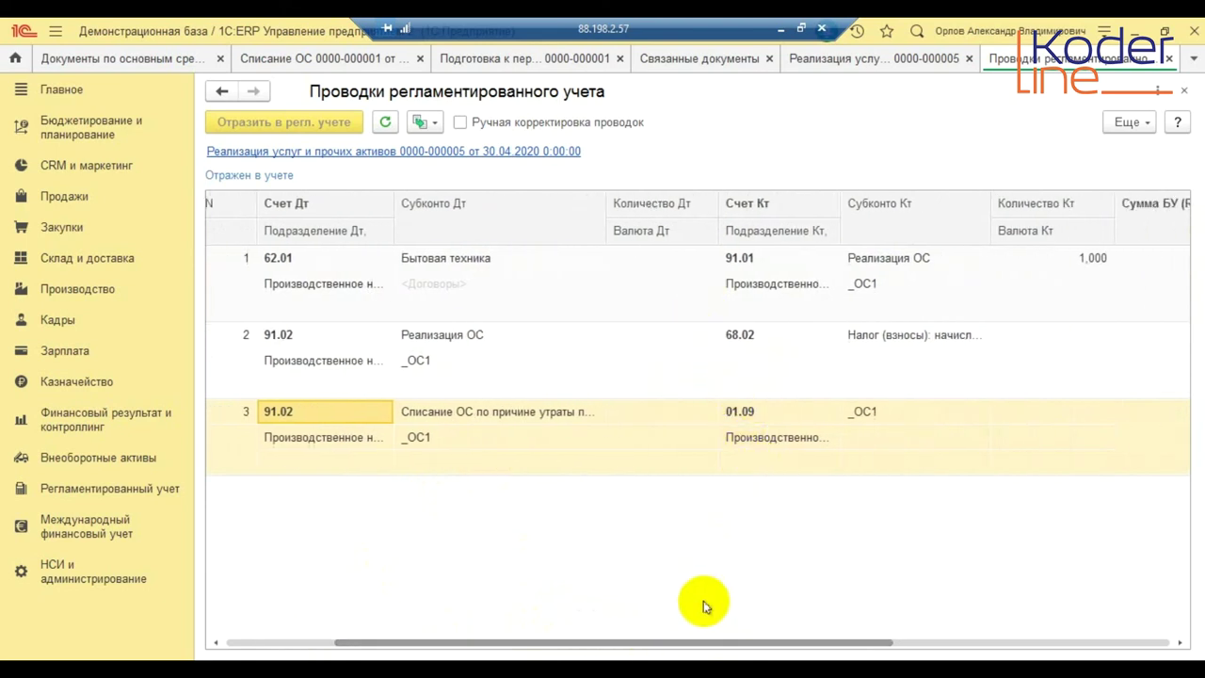
left_click_drag(717, 643, 370, 636)
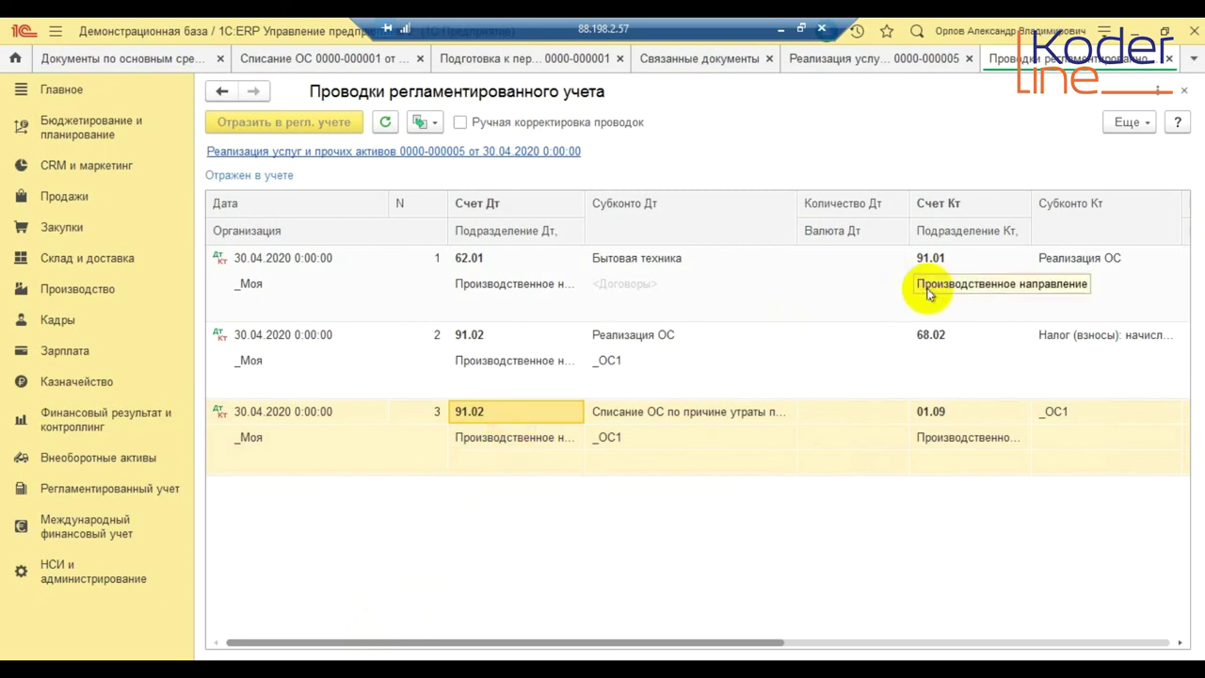
left_click(1182, 92)
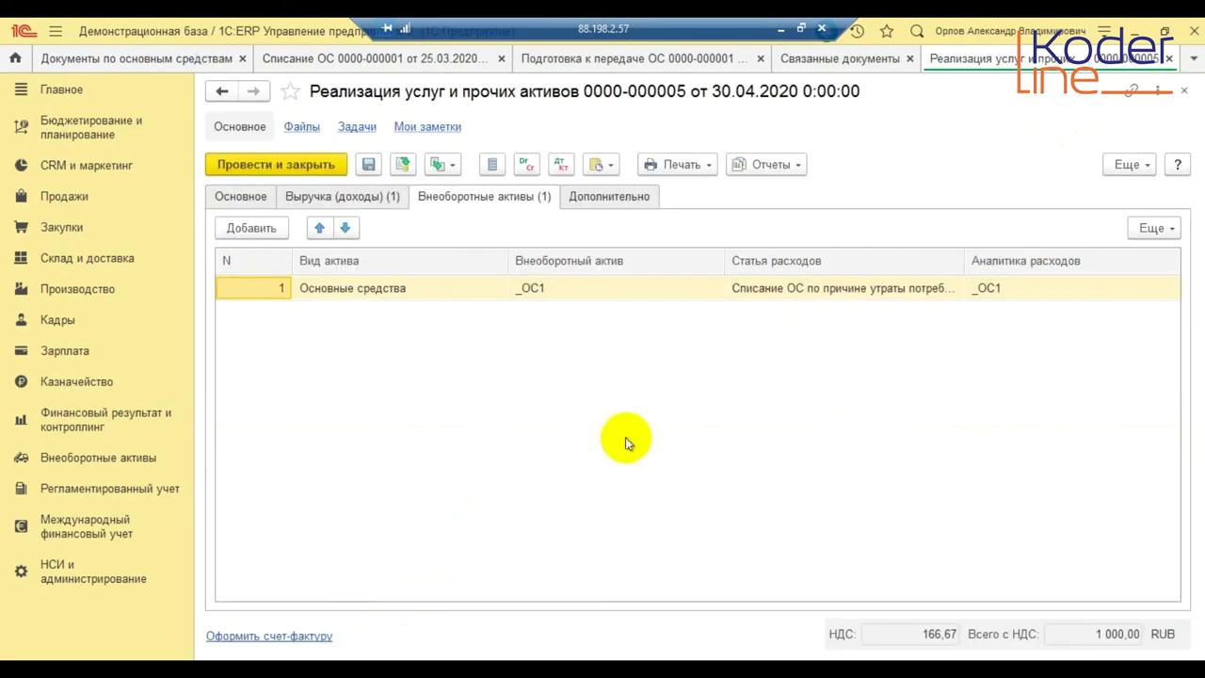